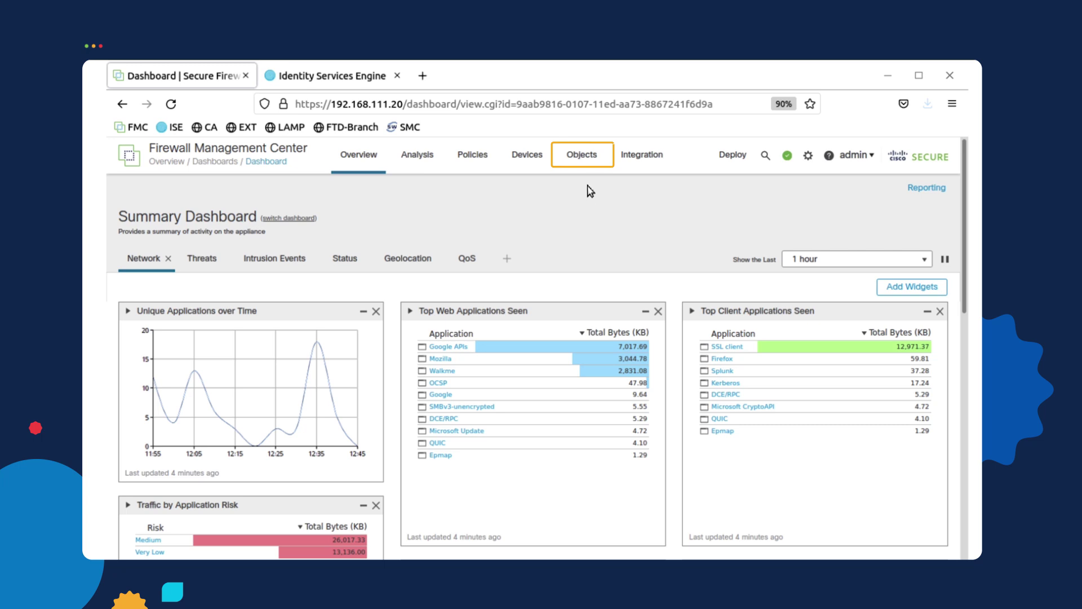
Go to Object Management and show the AAA RADIUS Server Group objects
{"action": "left_click", "coordinate": [587, 158]}
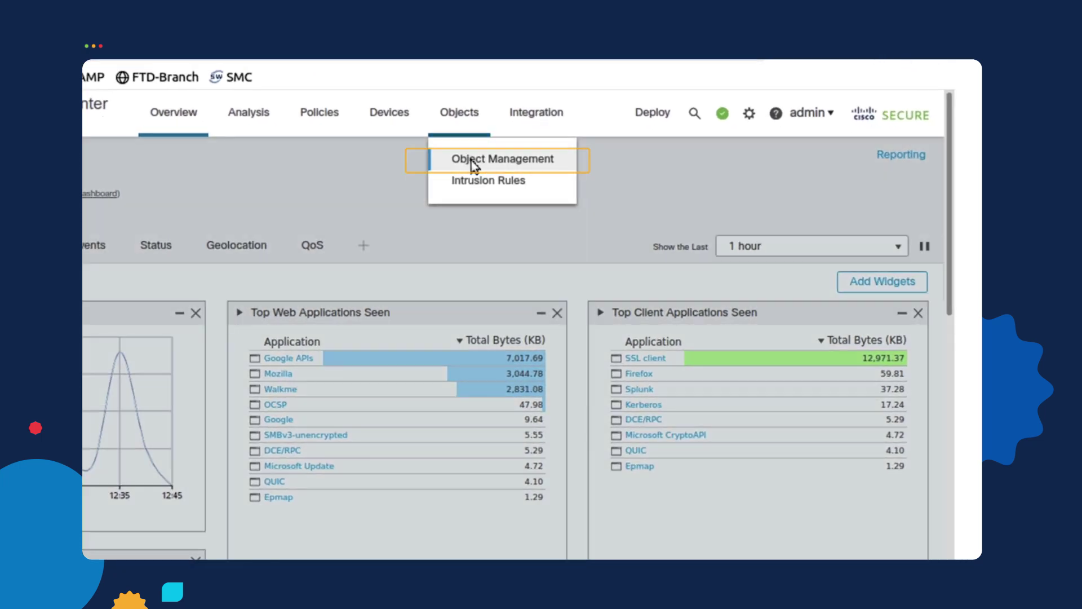
{"action": "left_click", "coordinate": [472, 162]}
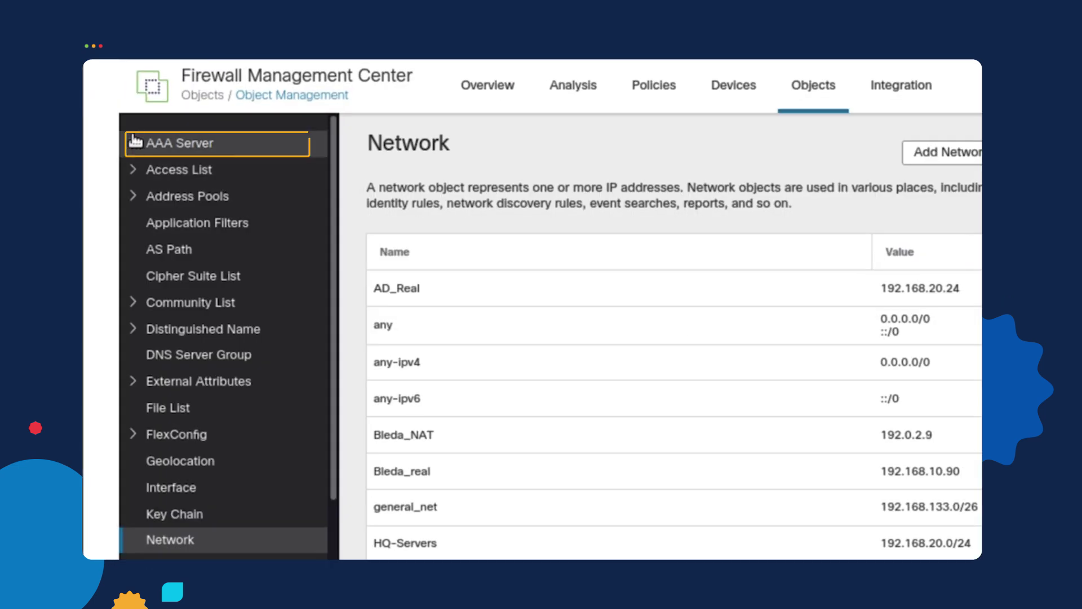
{"action": "left_click", "coordinate": [135, 142]}
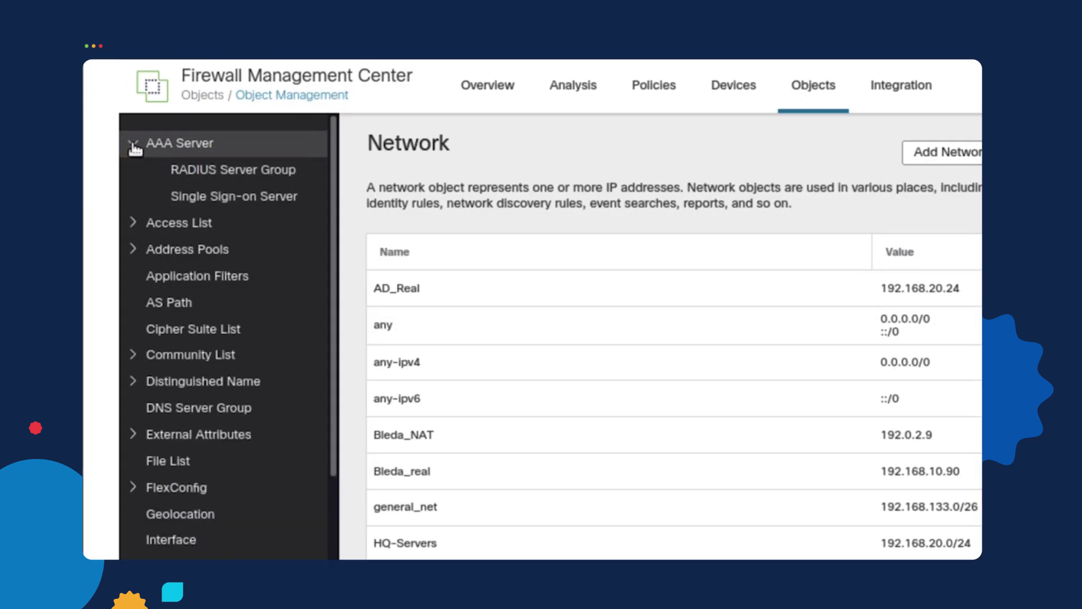
{"action": "left_click", "coordinate": [227, 172]}
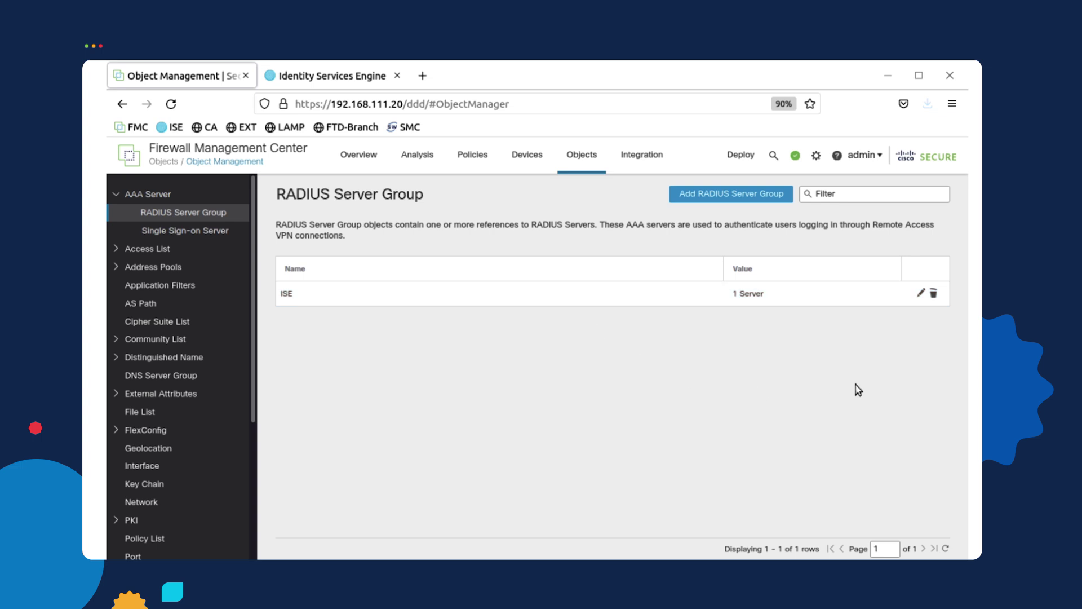
Inspect the ISE group's server 192.168.20.22 and its shared key, then cancel without changes
{"action": "left_click", "coordinate": [921, 292]}
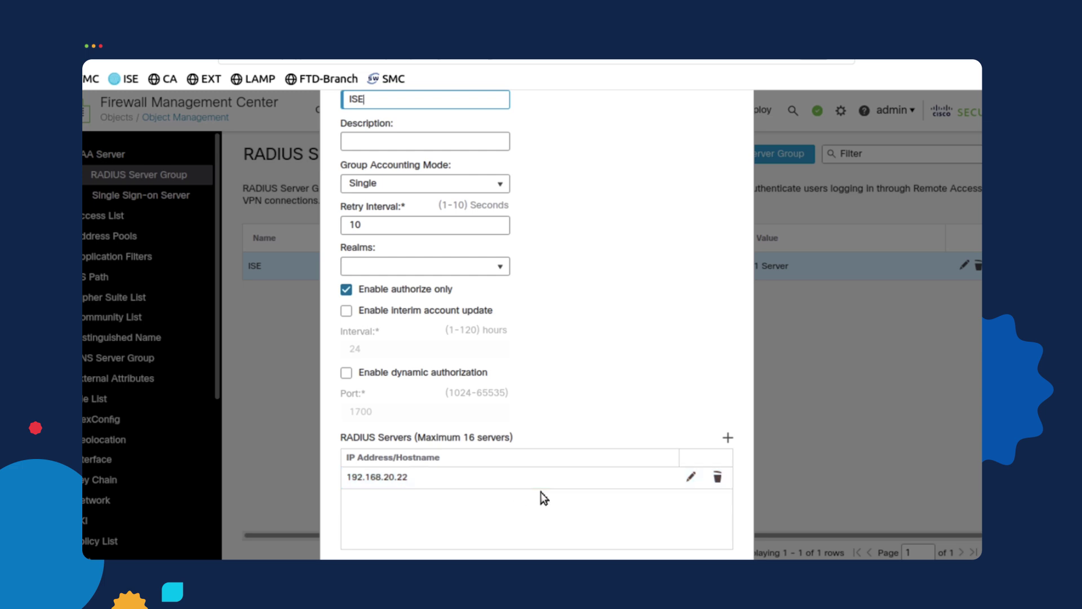
{"action": "left_click", "coordinate": [692, 478]}
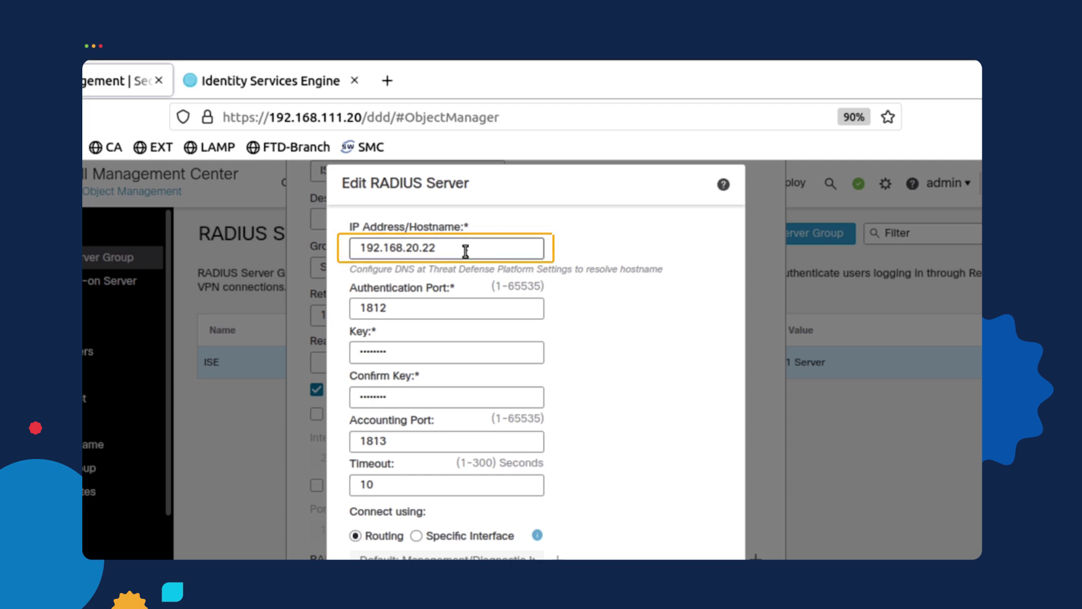
{"action": "left_click", "coordinate": [460, 359]}
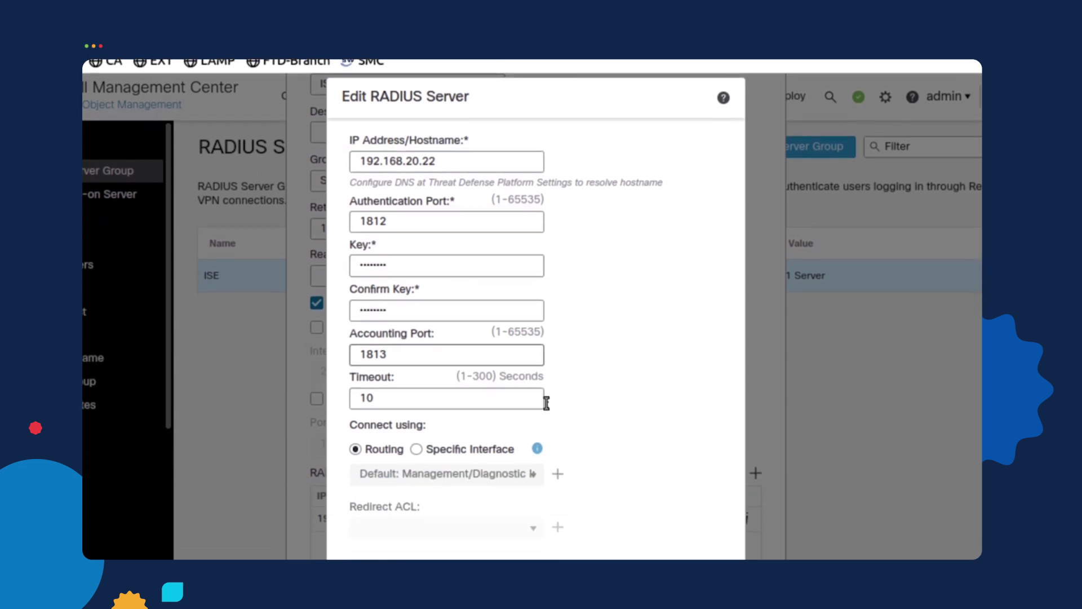
{"action": "left_click", "coordinate": [647, 519]}
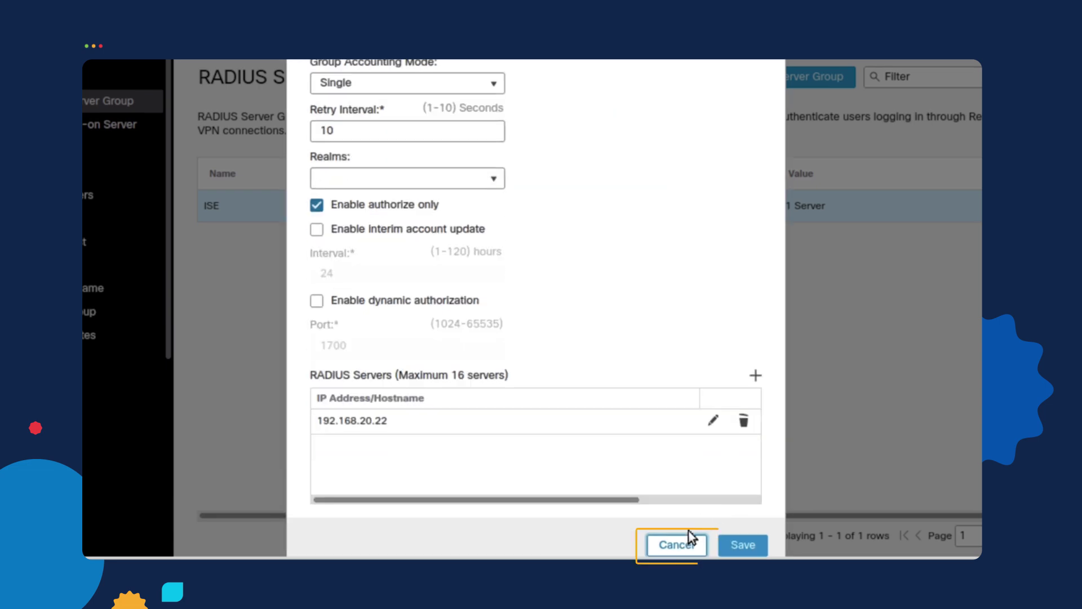
{"action": "left_click", "coordinate": [678, 543]}
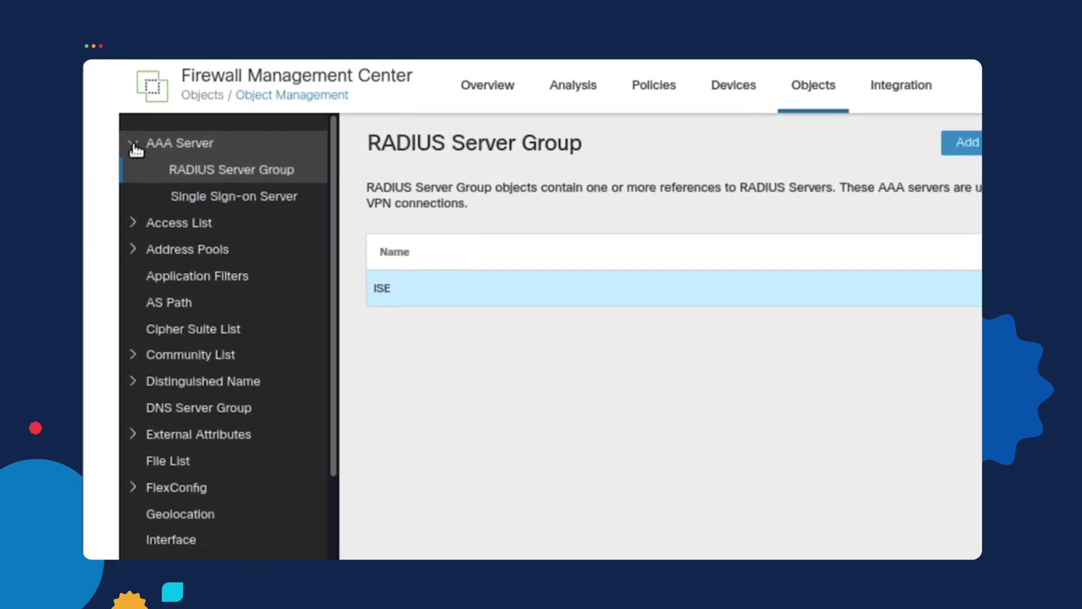
Display the IPv4 Pools, showing SSL-VPN-POOL with range 10.10.55.1–10.10.55.254
{"action": "left_click", "coordinate": [135, 146]}
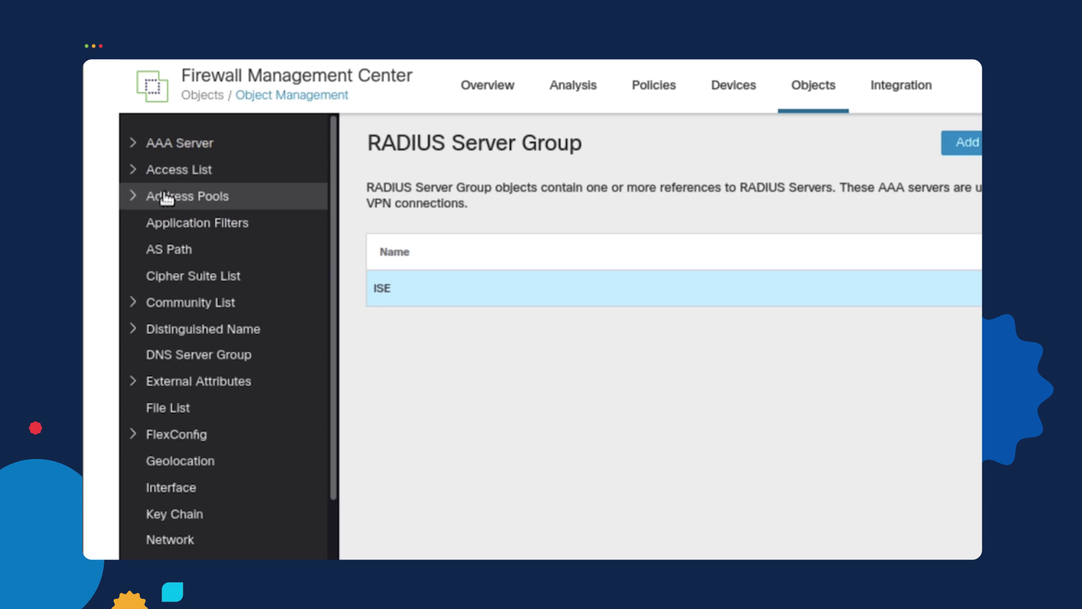
{"action": "left_click", "coordinate": [136, 198]}
{"action": "left_click", "coordinate": [208, 226]}
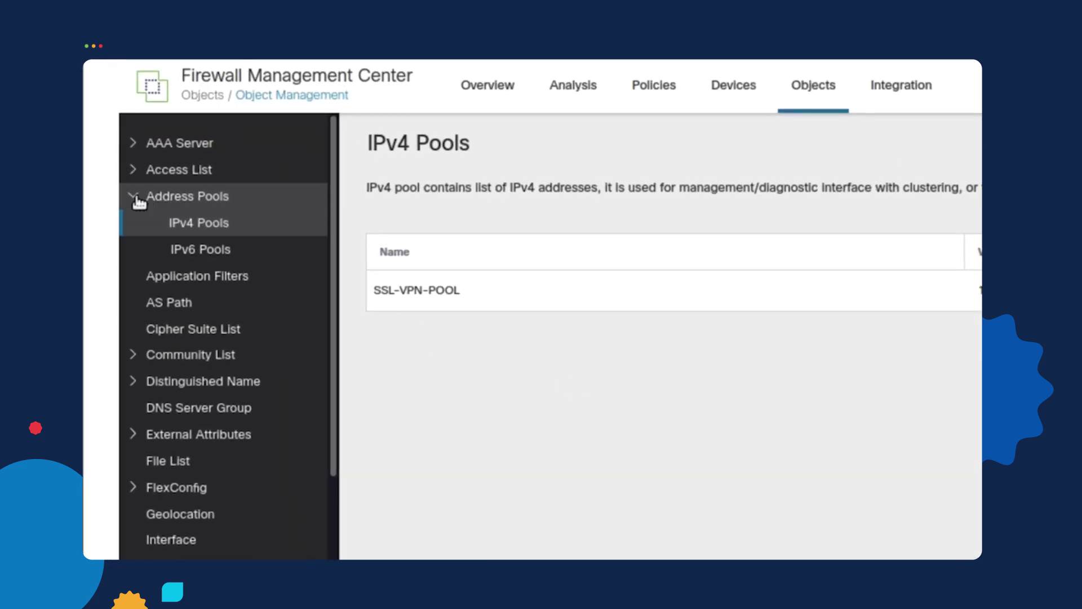
{"action": "left_click", "coordinate": [136, 197]}
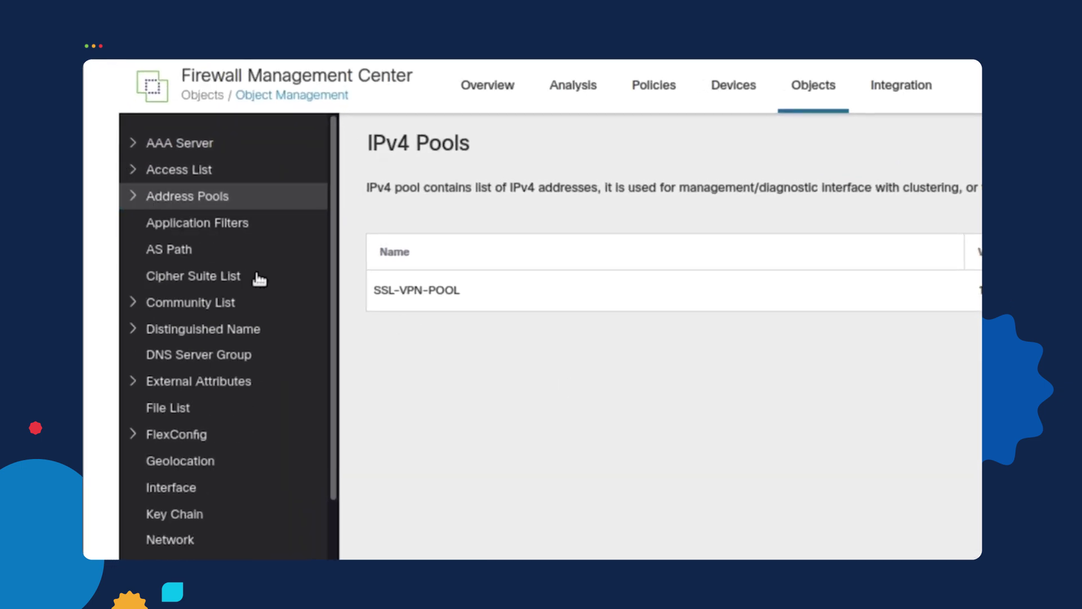
{"action": "scroll", "coordinate": [335, 423], "scroll_direction": "down", "scroll_amount": 7}
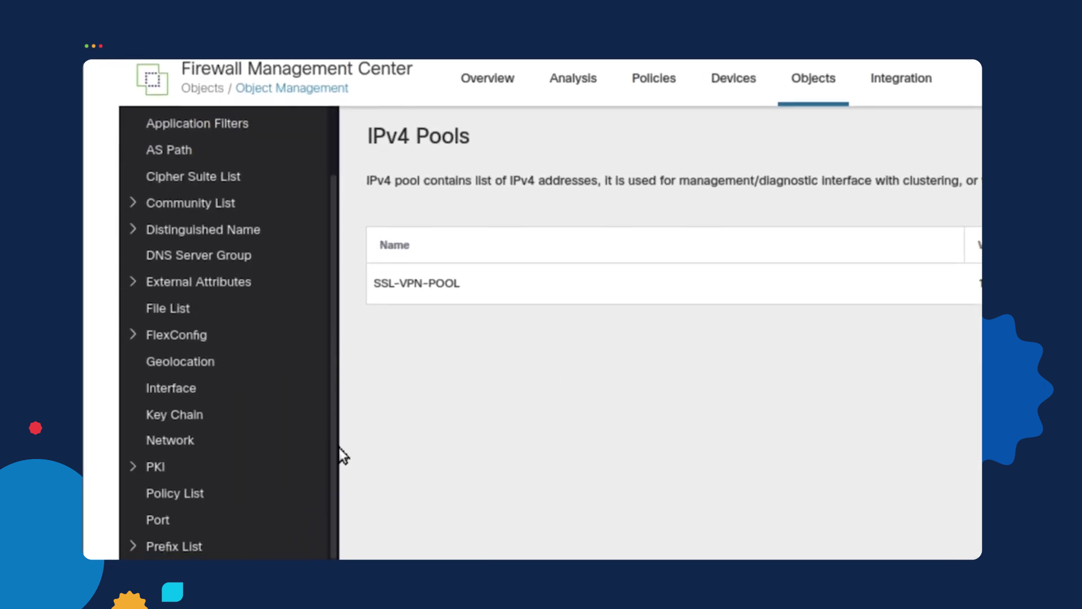
Show the VPN AnyConnect File objects, listing AC410 and Default-External-Browser-Package
{"action": "left_click", "coordinate": [149, 530]}
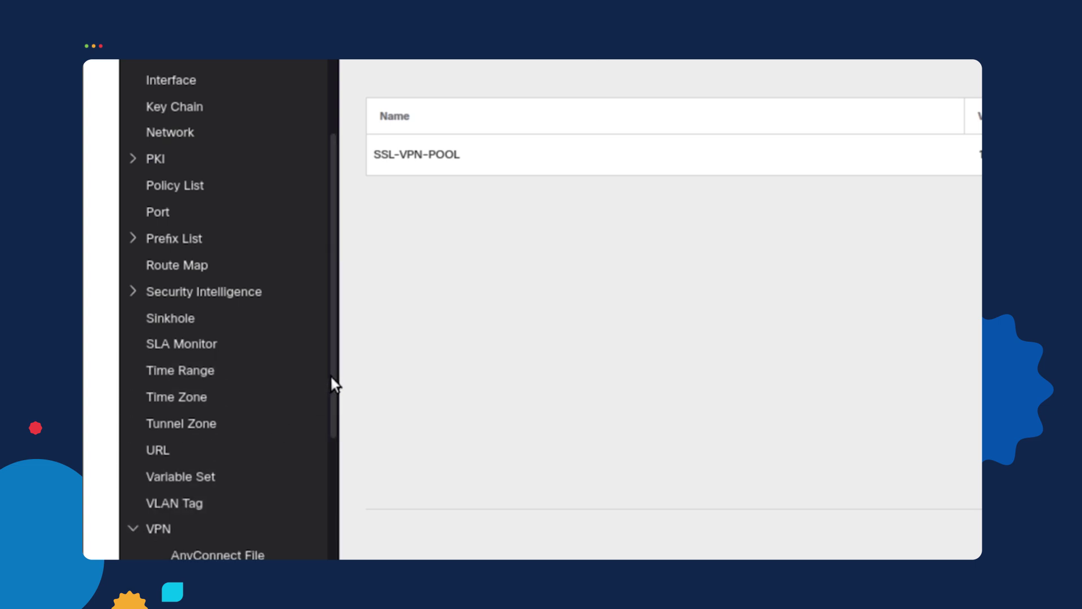
{"action": "left_click_drag", "start_coordinate": [330, 381], "coordinate": [333, 482]}
{"action": "left_click", "coordinate": [243, 407]}
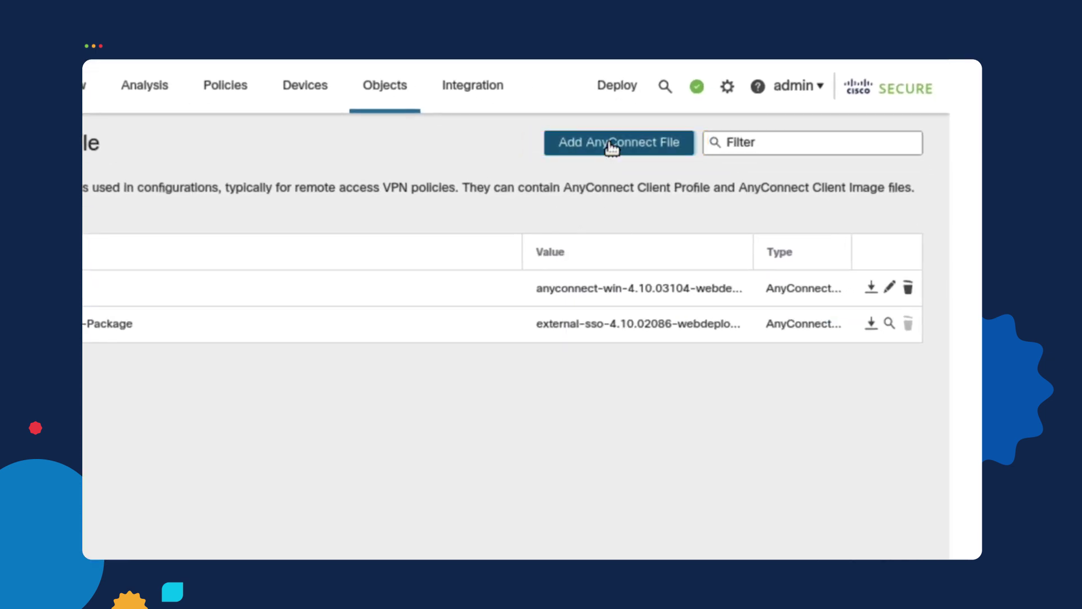
Check the file types available for a new AnyConnect file, then cancel without adding
{"action": "left_click", "coordinate": [611, 147]}
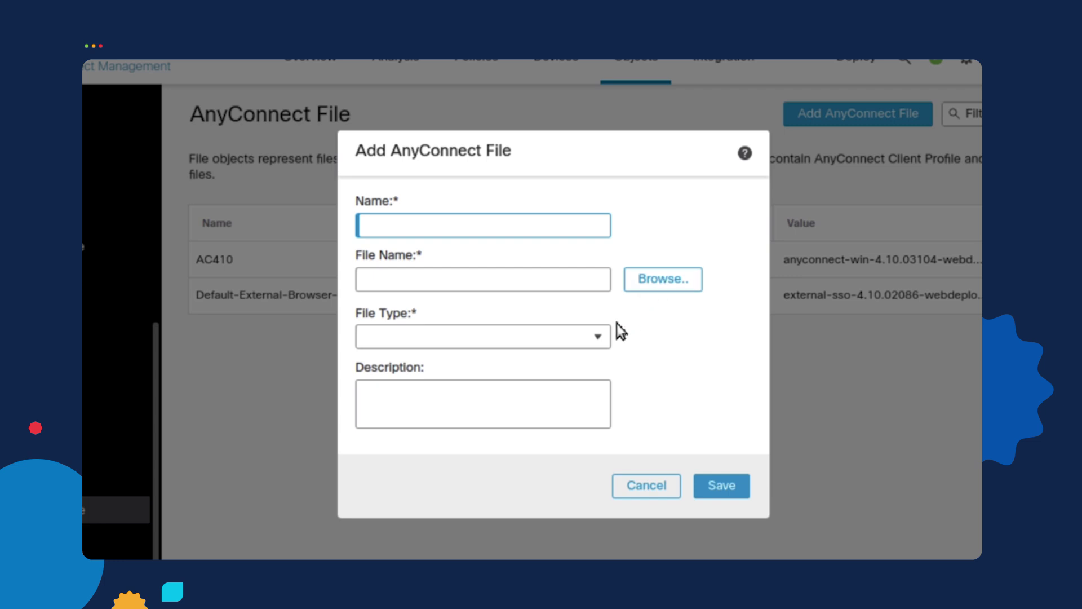
{"action": "left_click", "coordinate": [598, 338]}
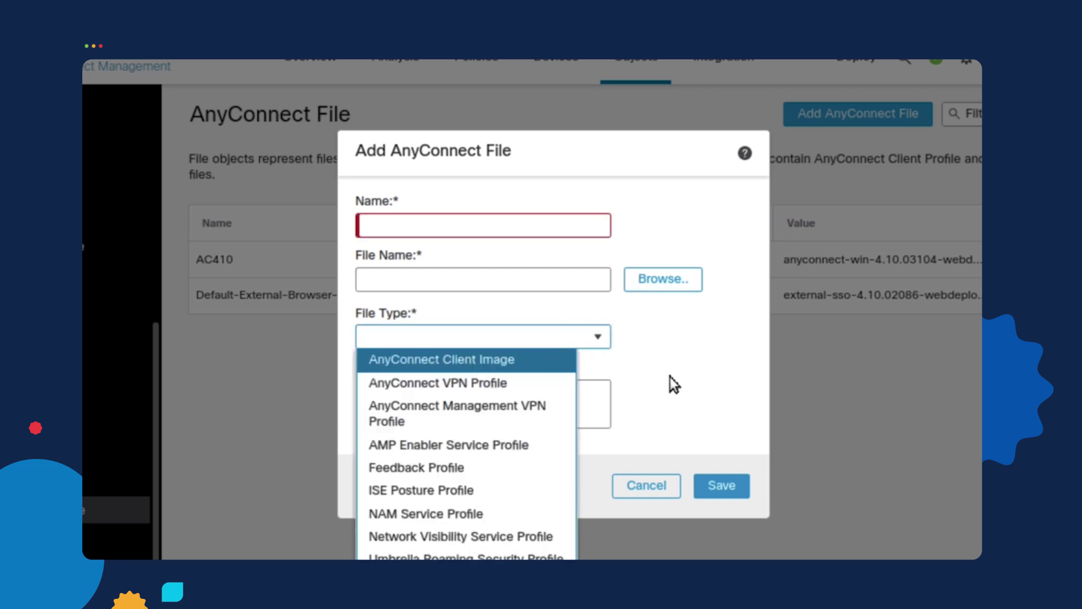
{"action": "left_click", "coordinate": [679, 388]}
{"action": "left_click", "coordinate": [644, 486]}
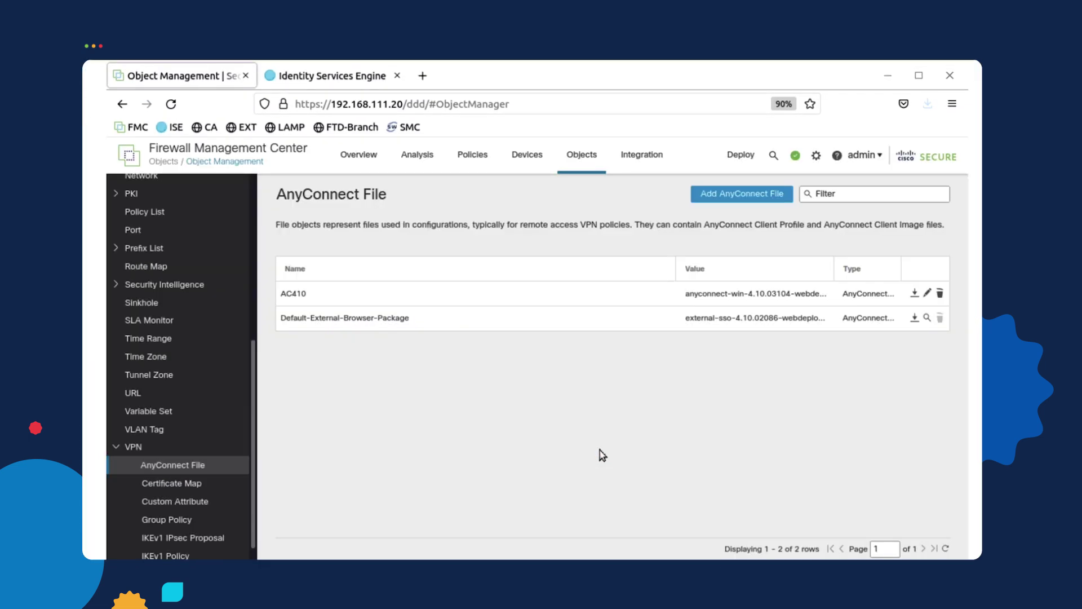
{"action": "left_click", "coordinate": [124, 446]}
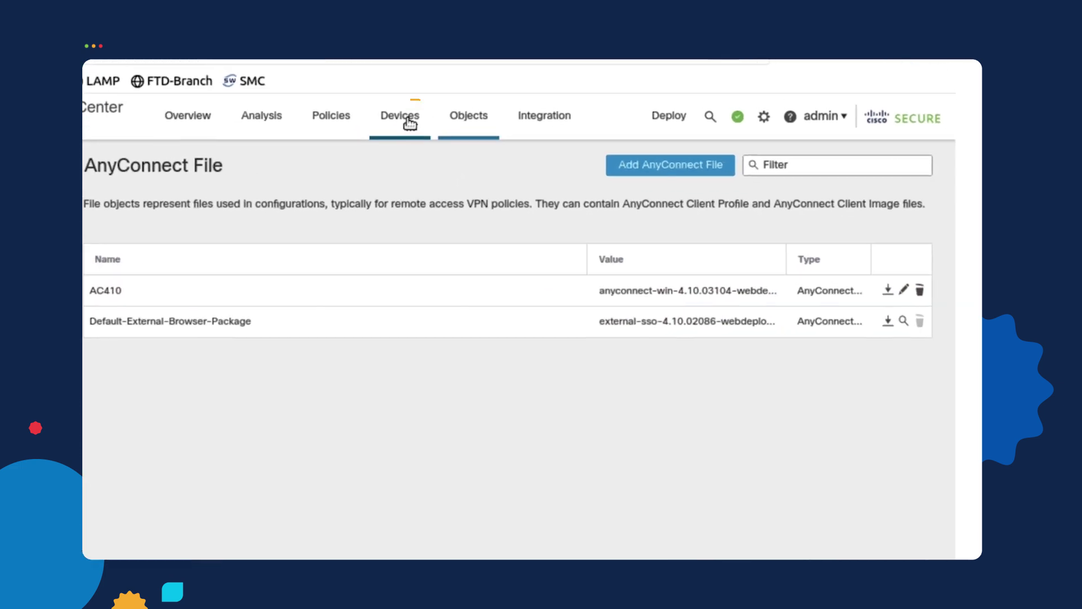
Open Devices > NAT, edit the Corporate_NAT policy and open rule 1 in Edit NAT Rule
{"action": "left_click", "coordinate": [410, 123]}
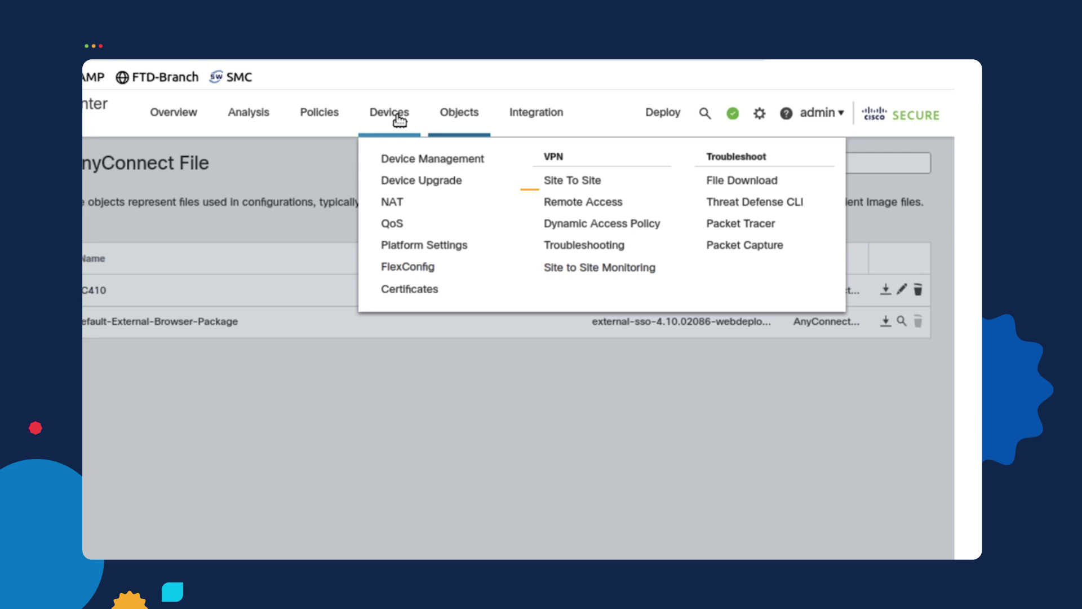
{"action": "left_click", "coordinate": [412, 202]}
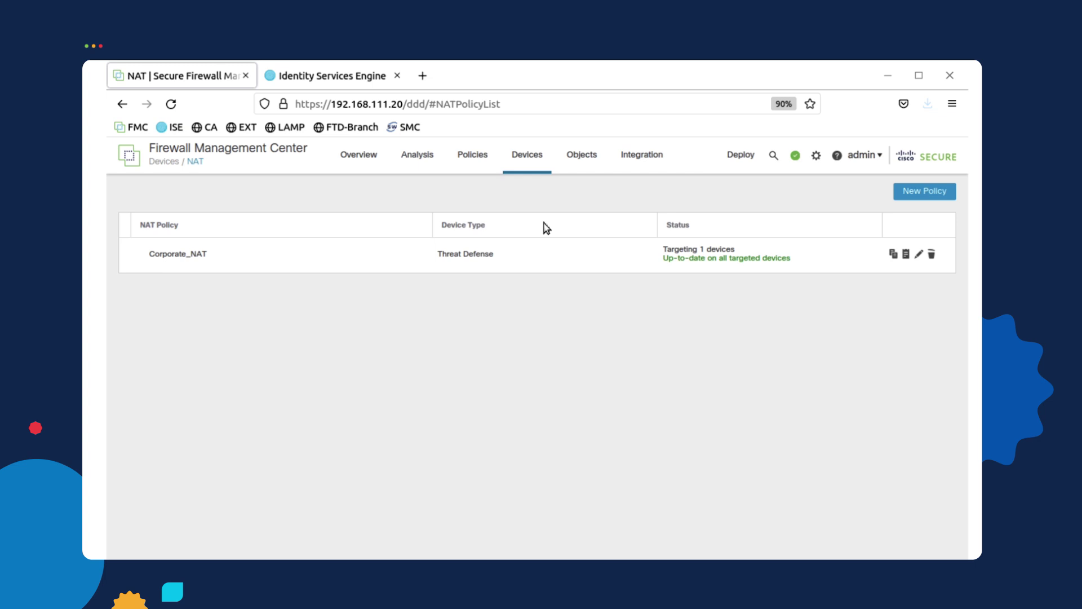
{"action": "left_click", "coordinate": [920, 257]}
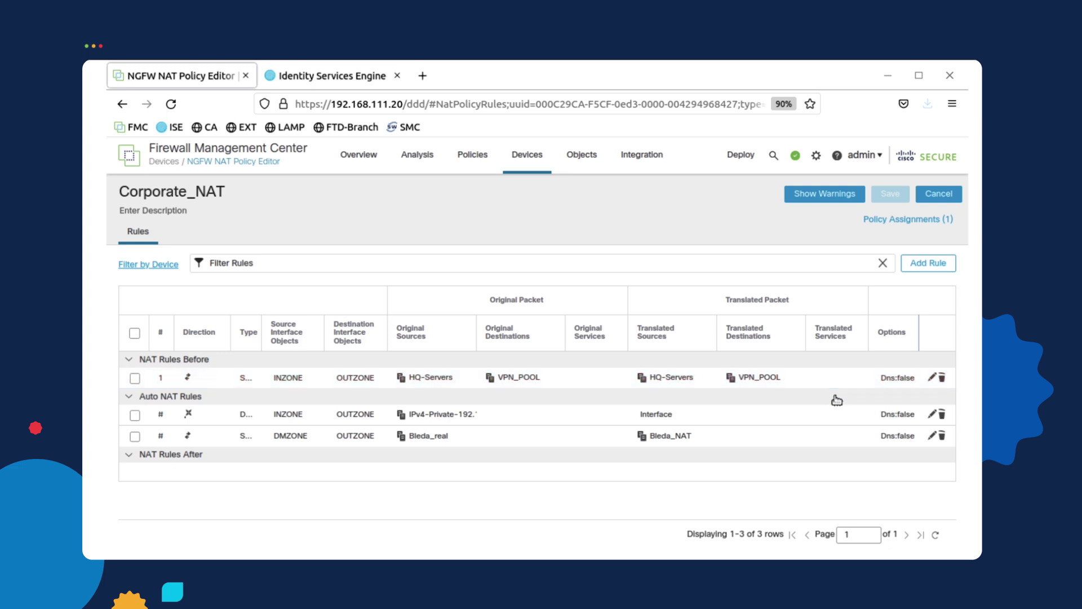
{"action": "left_click", "coordinate": [930, 382]}
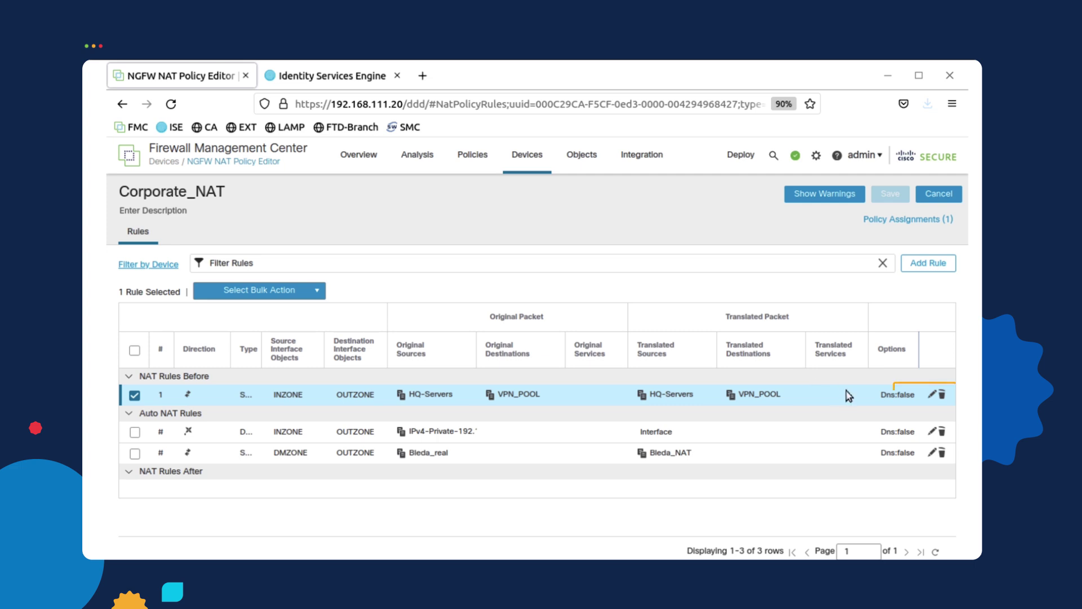
{"action": "left_click", "coordinate": [938, 397]}
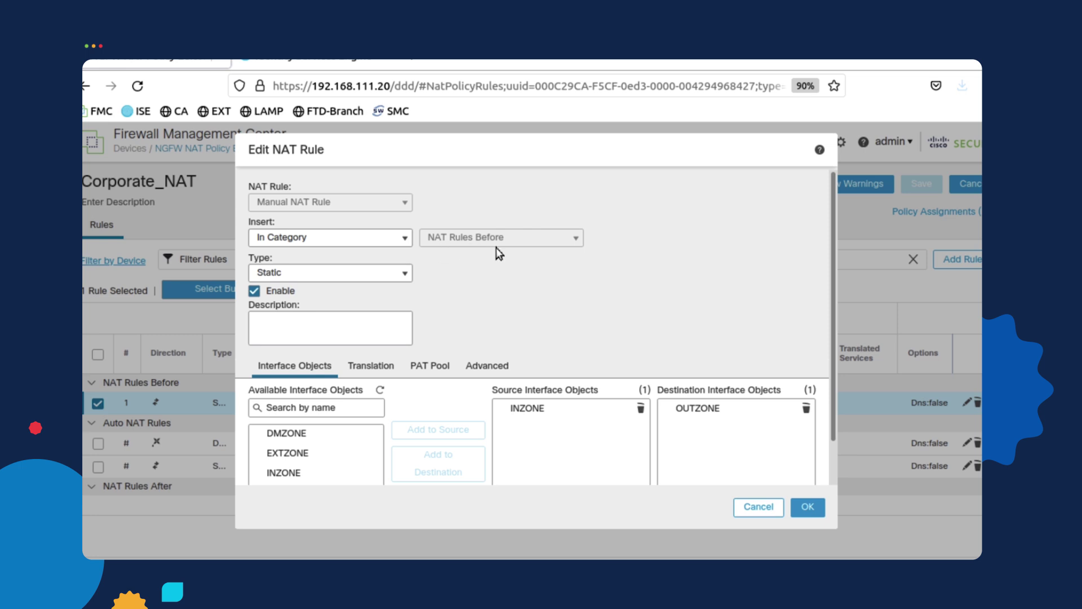
Set the NAT rule's source zone to INZONE and destination zone to OUTZONE
{"action": "left_click", "coordinate": [544, 409]}
{"action": "left_click", "coordinate": [732, 414]}
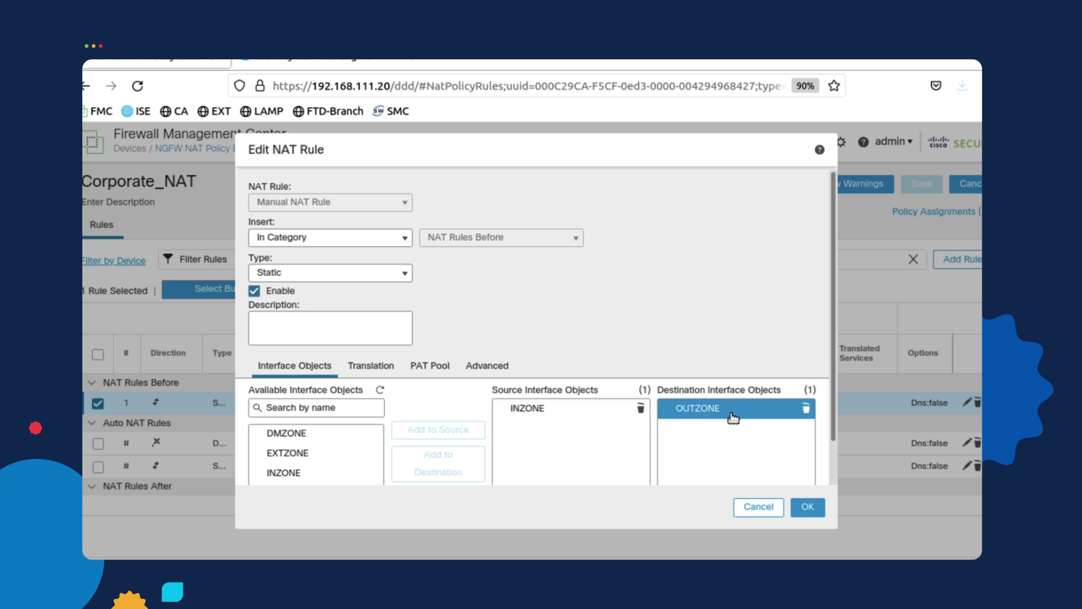
{"action": "left_click", "coordinate": [546, 411]}
{"action": "left_click", "coordinate": [546, 412]}
{"action": "left_click", "coordinate": [547, 412]}
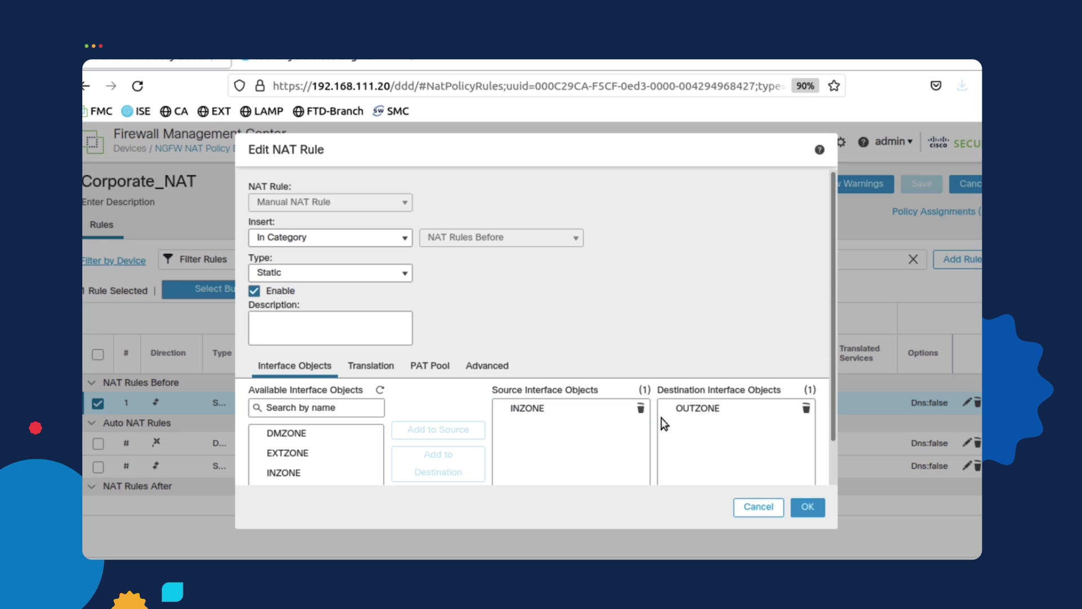
{"action": "left_click", "coordinate": [696, 415]}
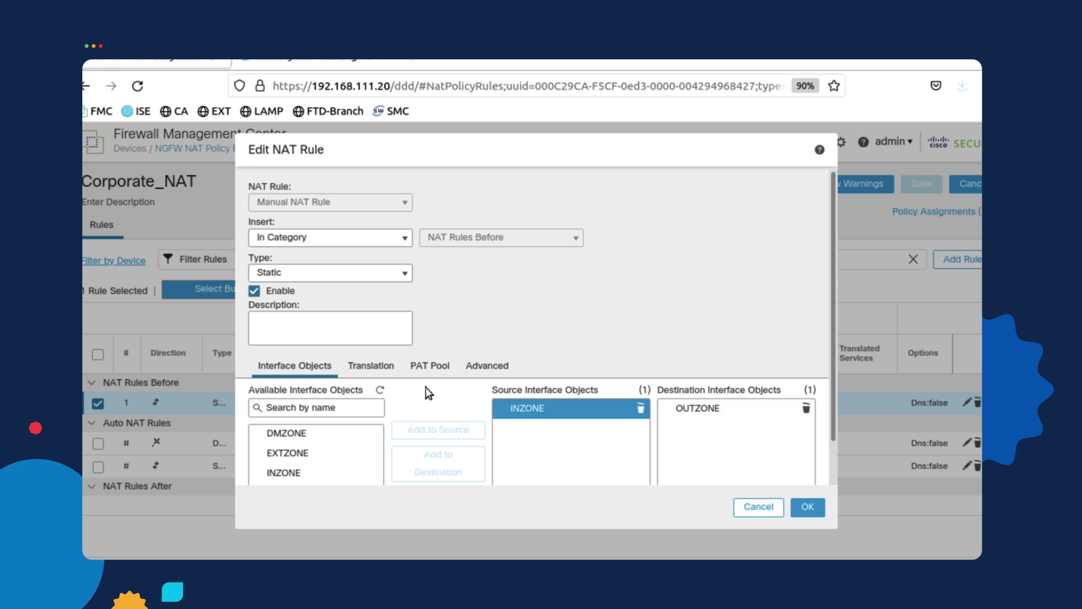
Translate HQ-Servers and VPN_POOL to themselves and confirm the rule
{"action": "left_click", "coordinate": [372, 366]}
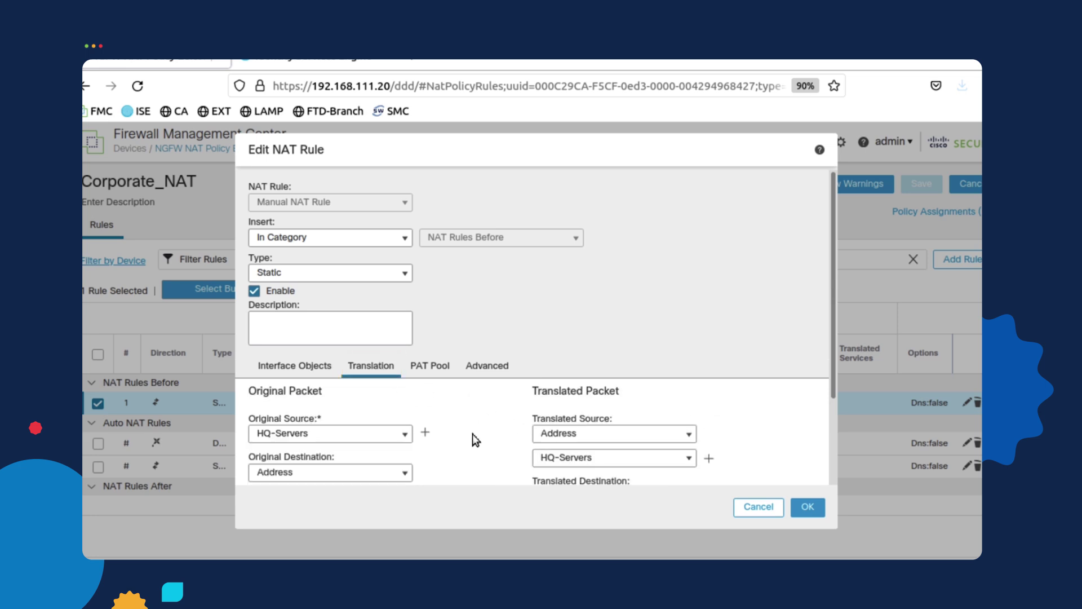
{"action": "left_click_drag", "start_coordinate": [832, 357], "coordinate": [836, 406]}
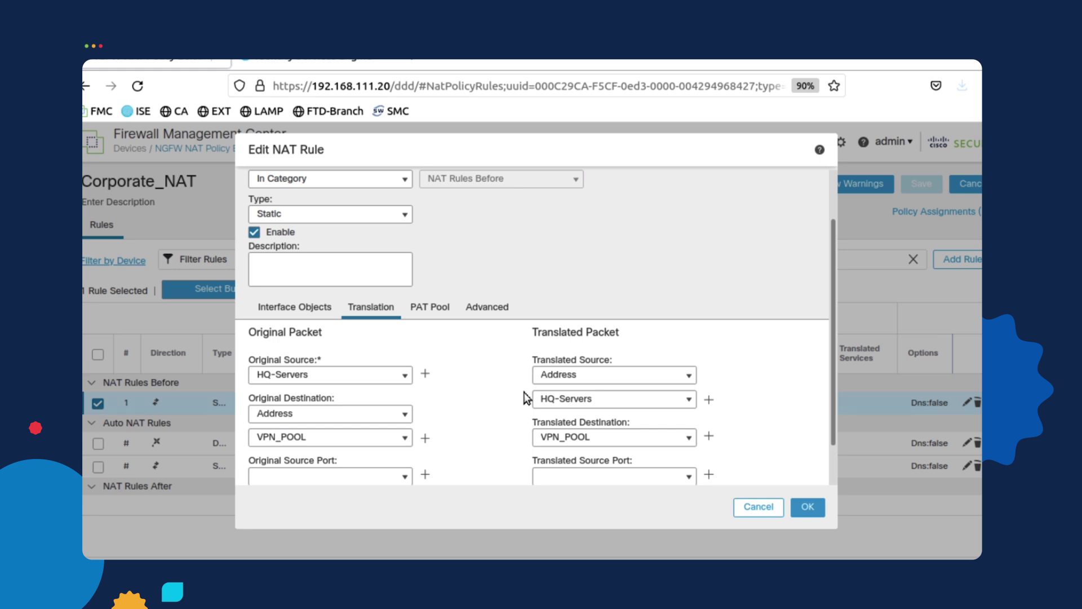
{"action": "left_click", "coordinate": [815, 507]}
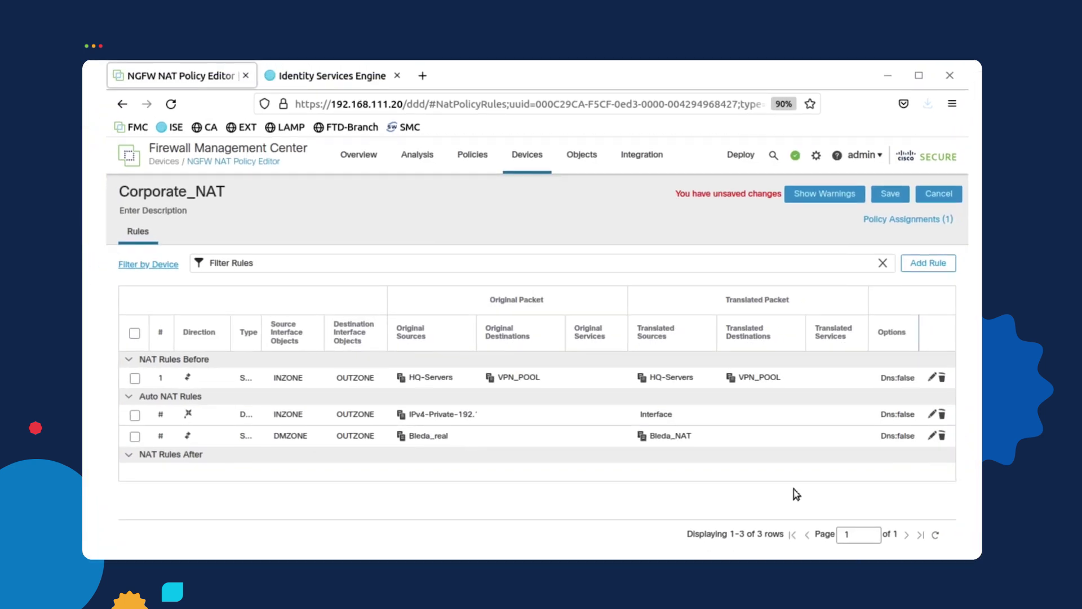
Save the Corporate_NAT policy and go to Devices > VPN > Remote Access
{"action": "left_click", "coordinate": [890, 195]}
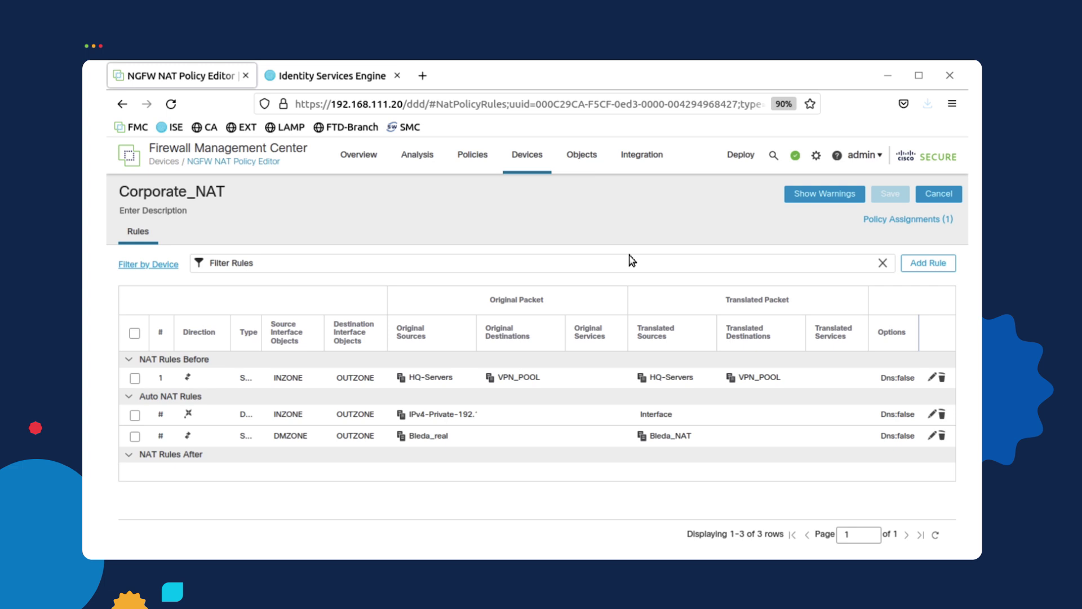
{"action": "left_click", "coordinate": [533, 160]}
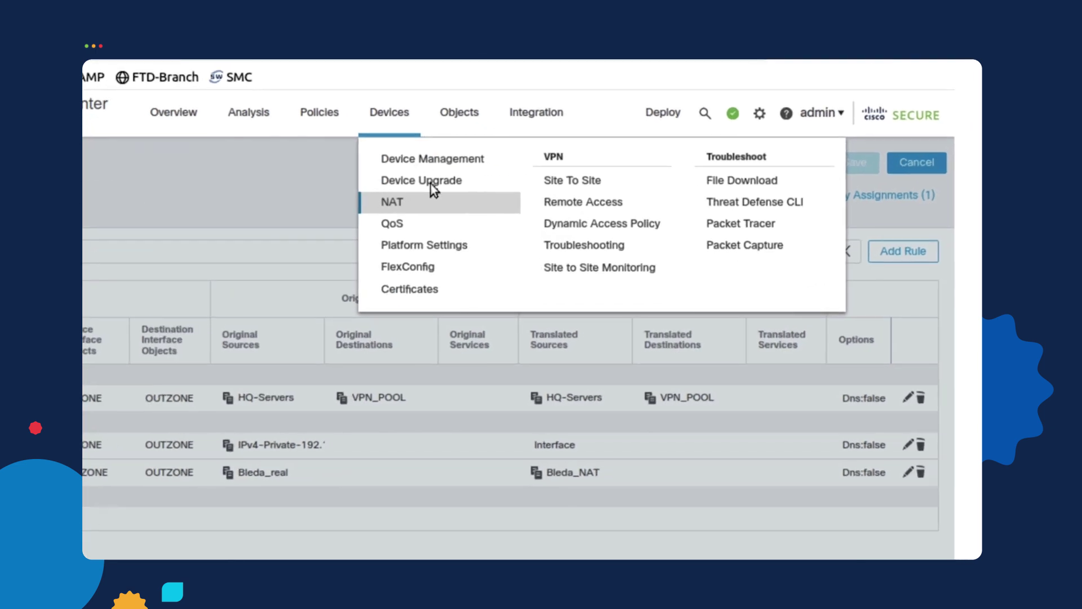
{"action": "left_click", "coordinate": [567, 203]}
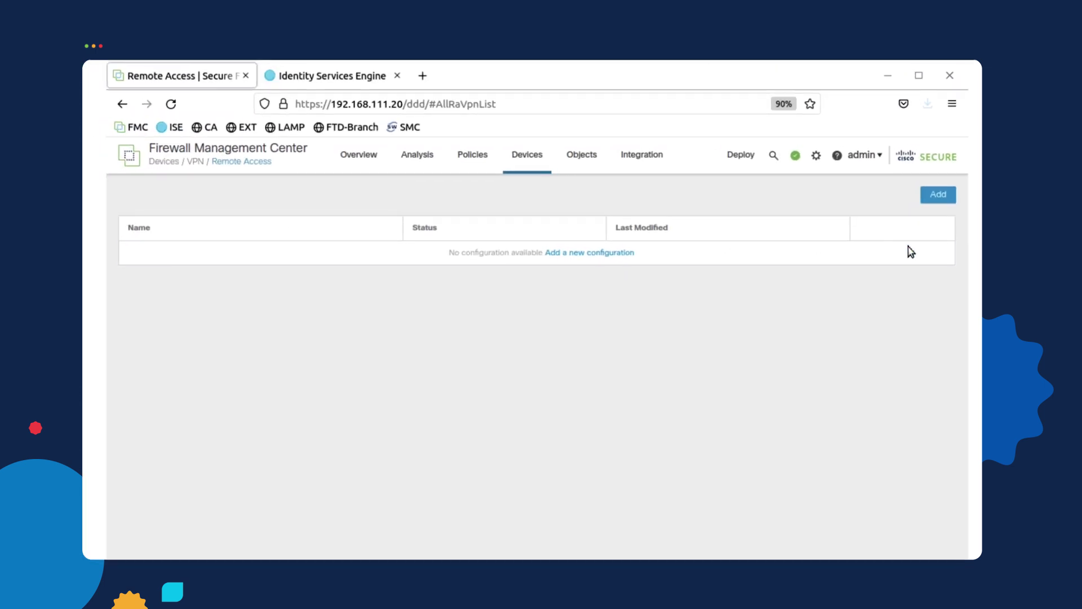
Create remote access VPN policy FTD_VPN using SSL only, assigned to HQ-FTD
{"action": "left_click", "coordinate": [933, 197]}
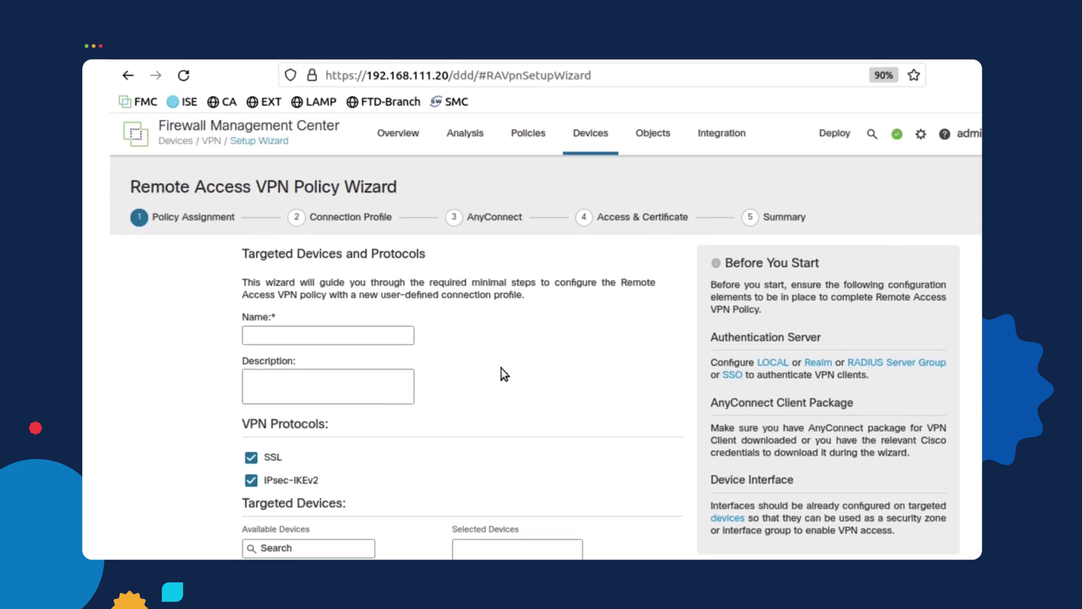
{"action": "left_click", "coordinate": [362, 335]}
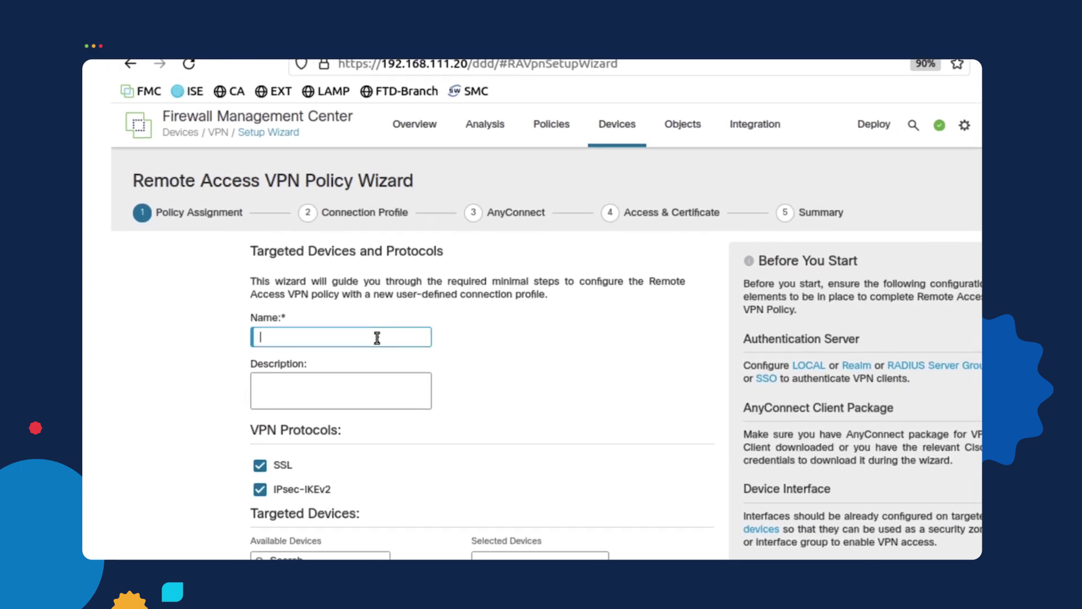
{"action": "type", "text": "FTD_VPN"}
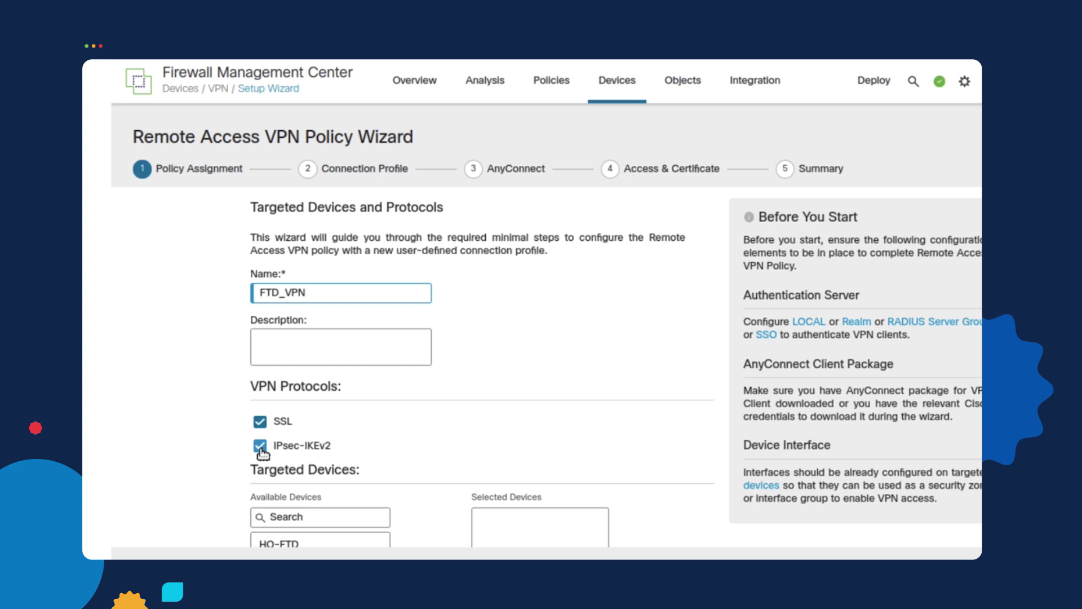
{"action": "left_click", "coordinate": [260, 447]}
{"action": "scroll", "coordinate": [551, 407], "scroll_direction": "down", "scroll_amount": 5}
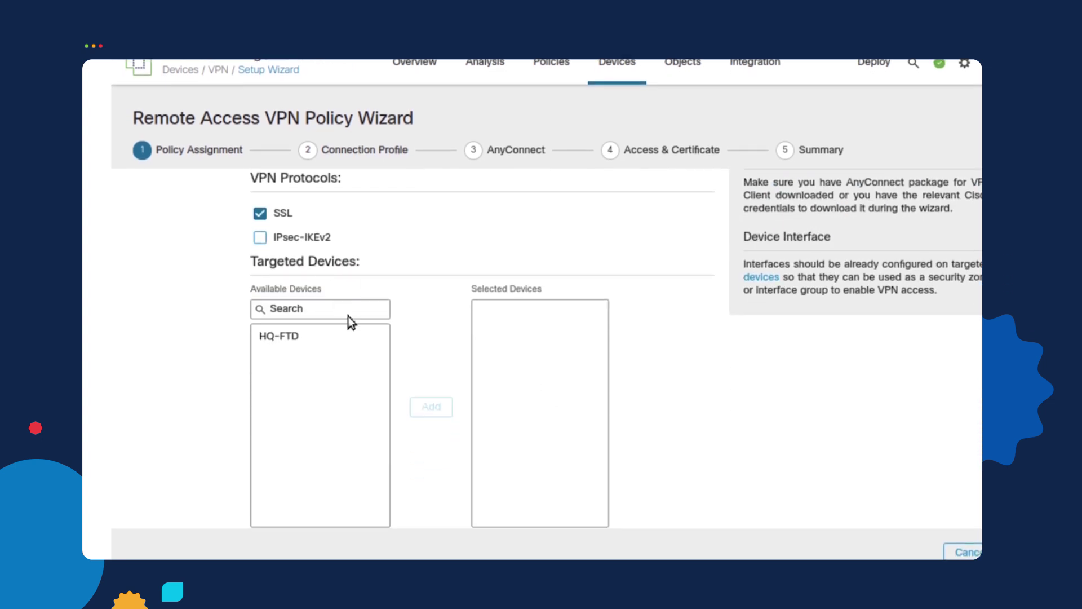
{"action": "left_click", "coordinate": [299, 338]}
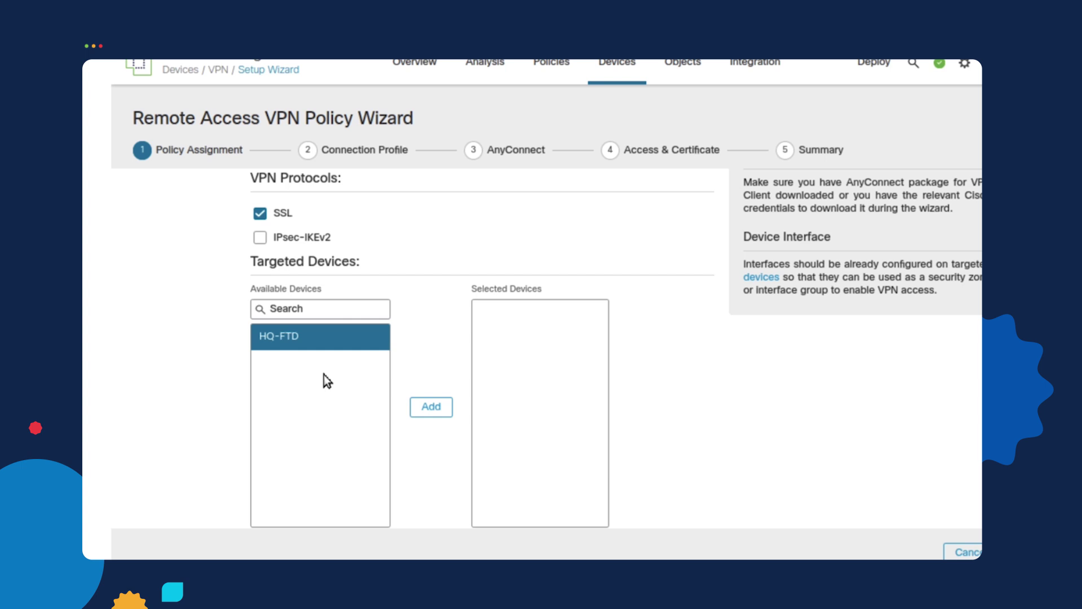
{"action": "left_click", "coordinate": [431, 407]}
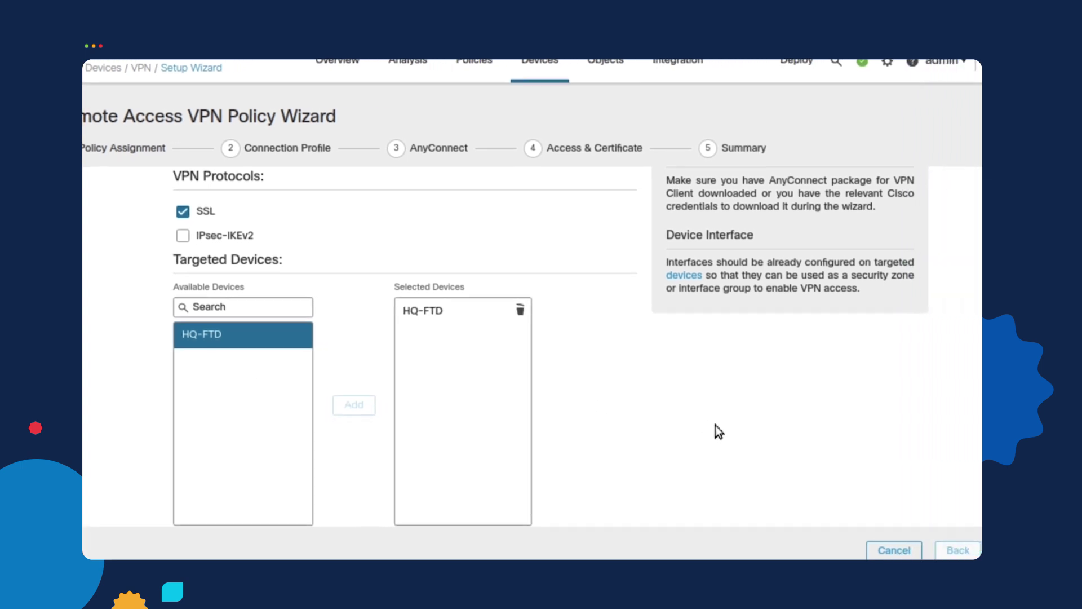
{"action": "left_click", "coordinate": [938, 548]}
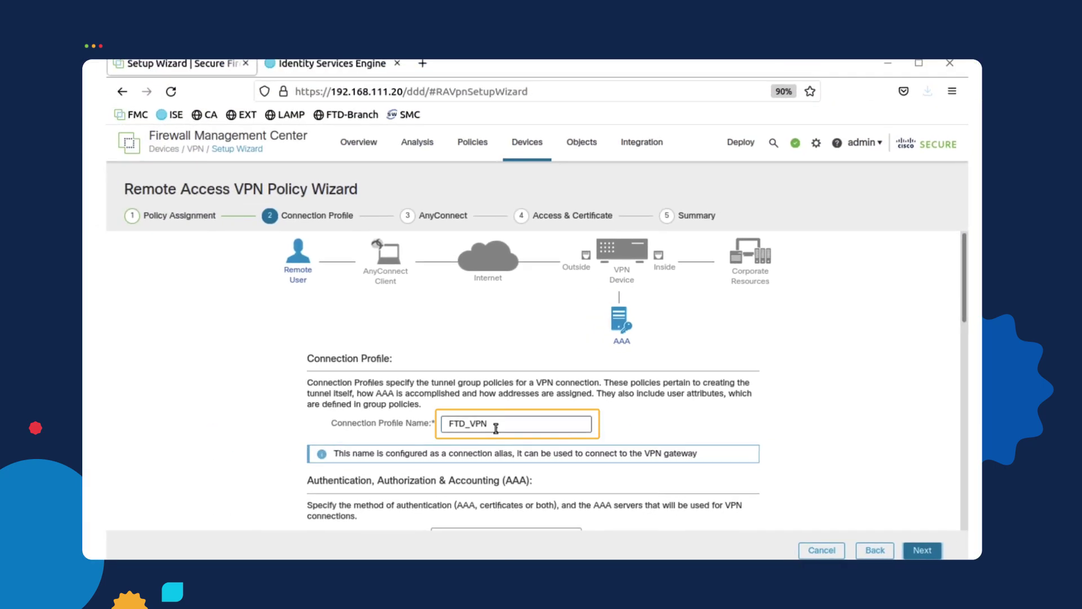
Rename the connection profile to Corp_Profile and choose ISE as authentication, authorization and accounting server
{"action": "double_click", "coordinate": [496, 428]}
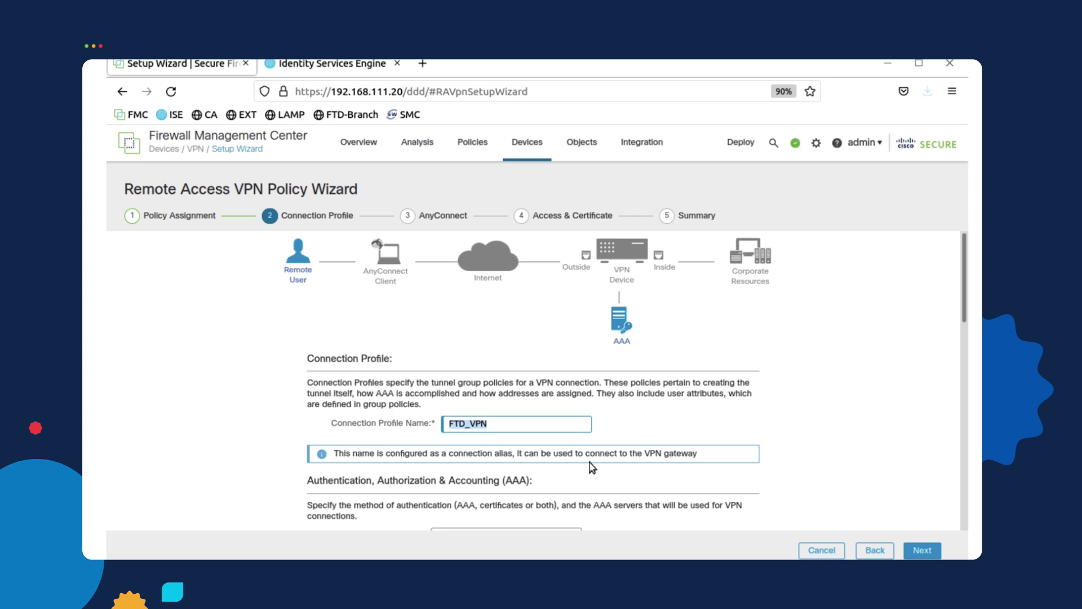
{"action": "type", "text": "Corp_Profile"}
{"action": "left_click_drag", "start_coordinate": [965, 315], "coordinate": [959, 373]}
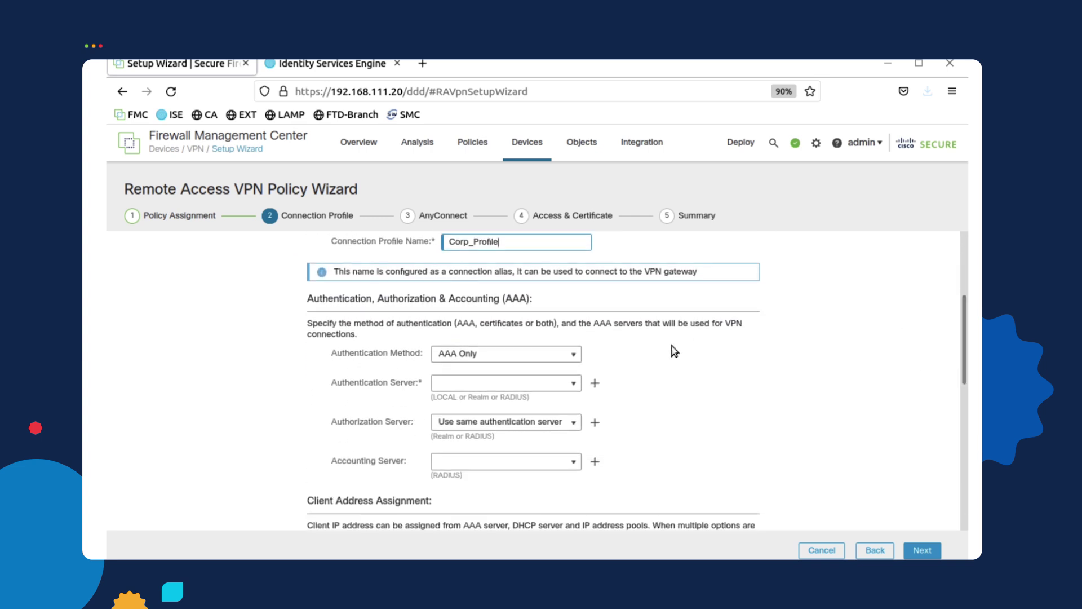
{"action": "left_click", "coordinate": [565, 383]}
{"action": "left_click", "coordinate": [510, 420]}
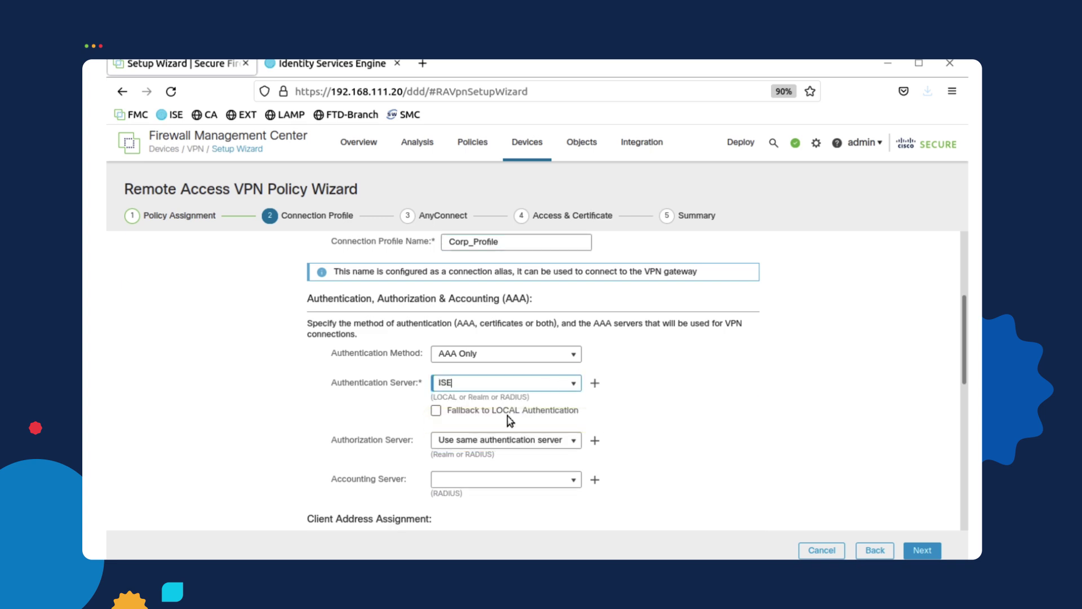
{"action": "left_click", "coordinate": [575, 442]}
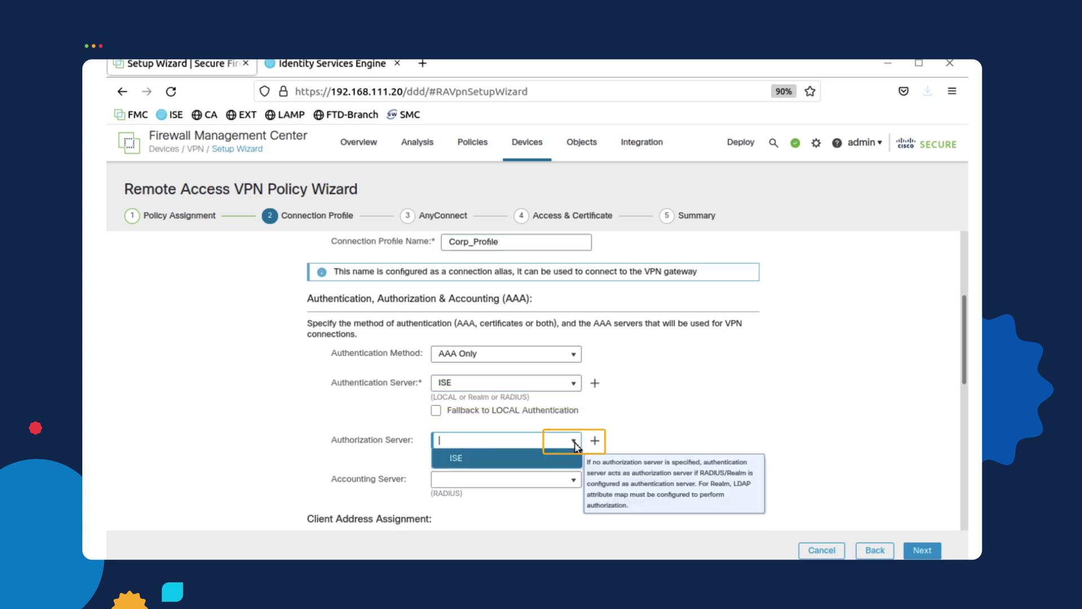
{"action": "left_click", "coordinate": [538, 456]}
{"action": "left_click", "coordinate": [575, 480]}
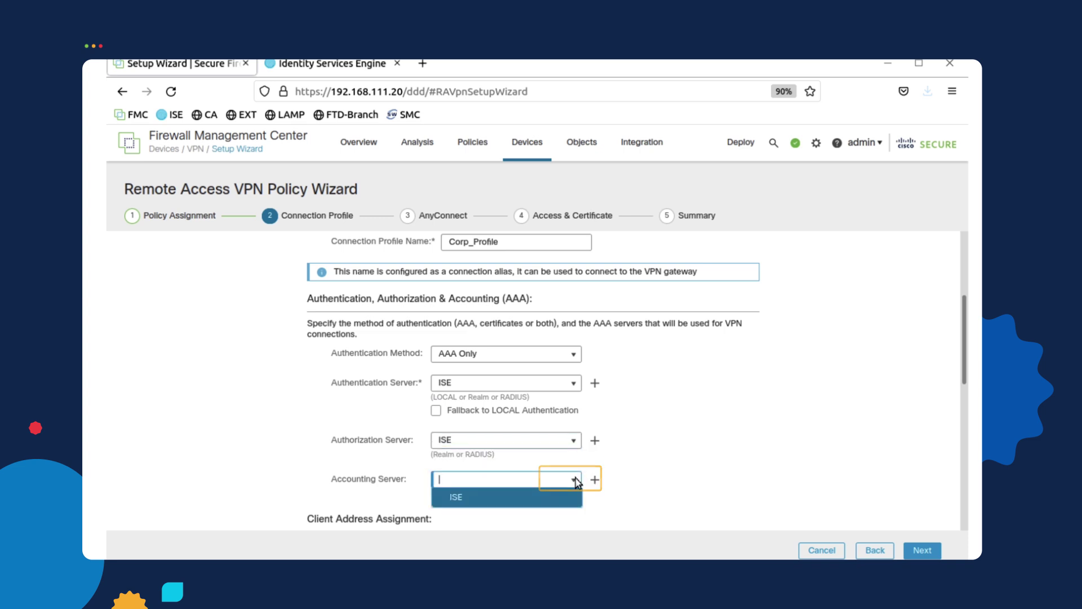
{"action": "left_click", "coordinate": [551, 498]}
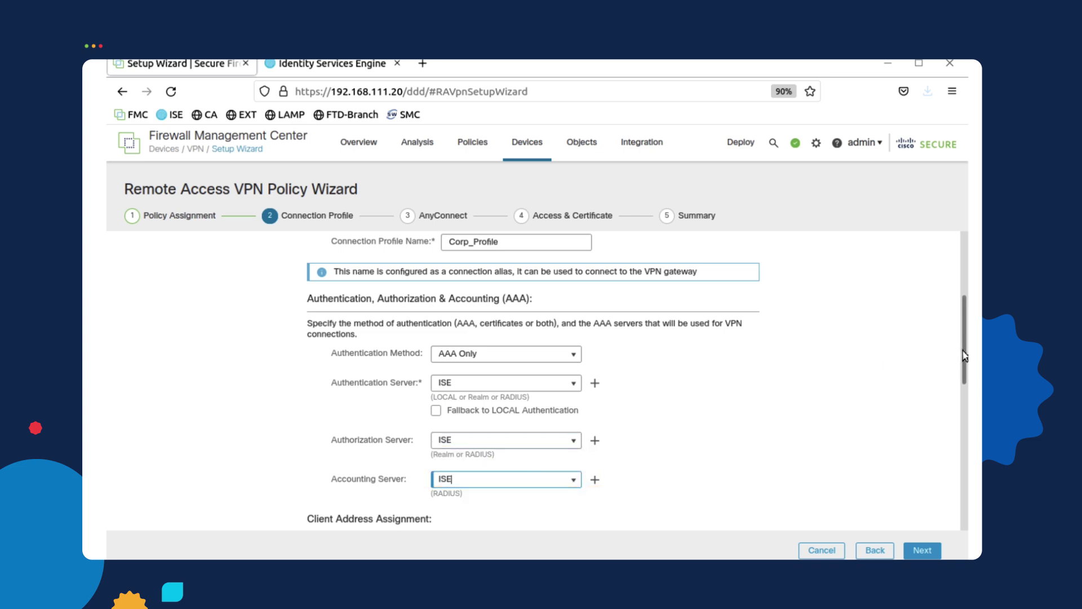
{"action": "left_click_drag", "start_coordinate": [964, 355], "coordinate": [964, 442]}
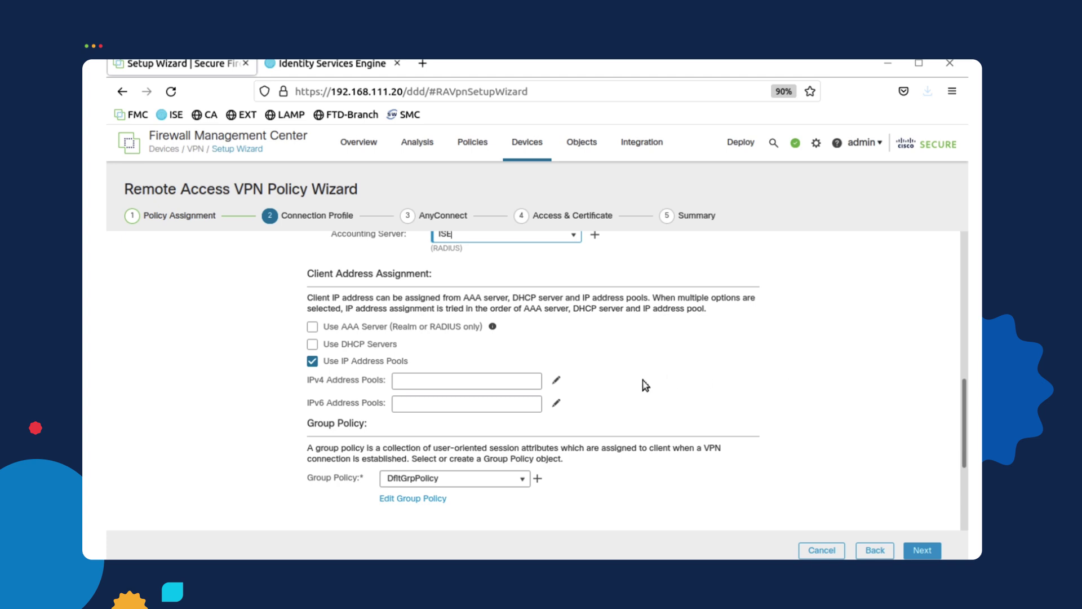
Assign SSL-VPN-POOL as the connection profile's IPv4 address pool
{"action": "left_click", "coordinate": [555, 384]}
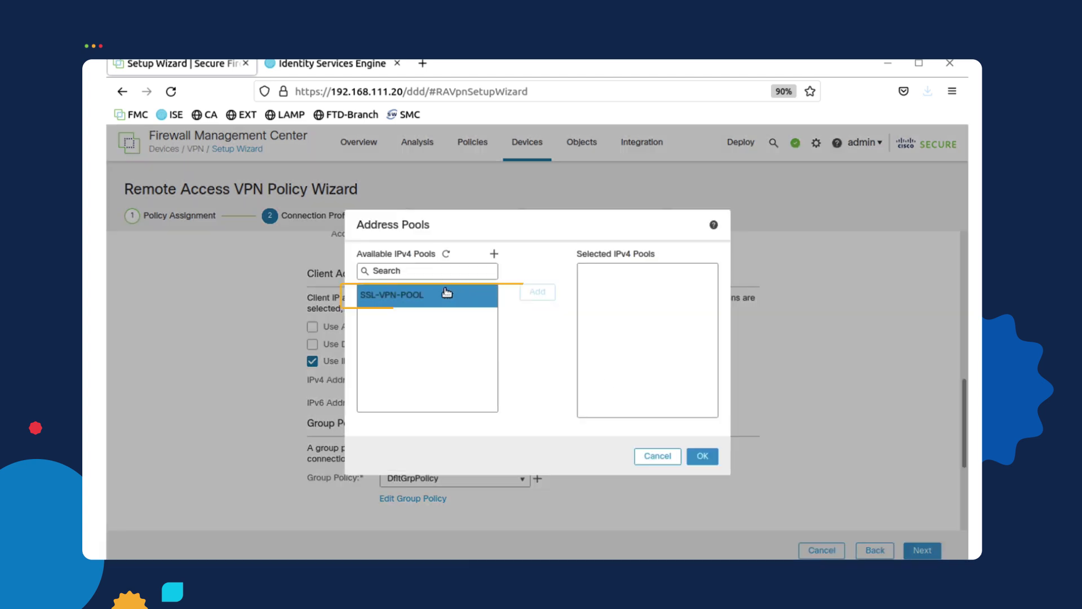
{"action": "left_click", "coordinate": [446, 293]}
{"action": "left_click", "coordinate": [550, 292]}
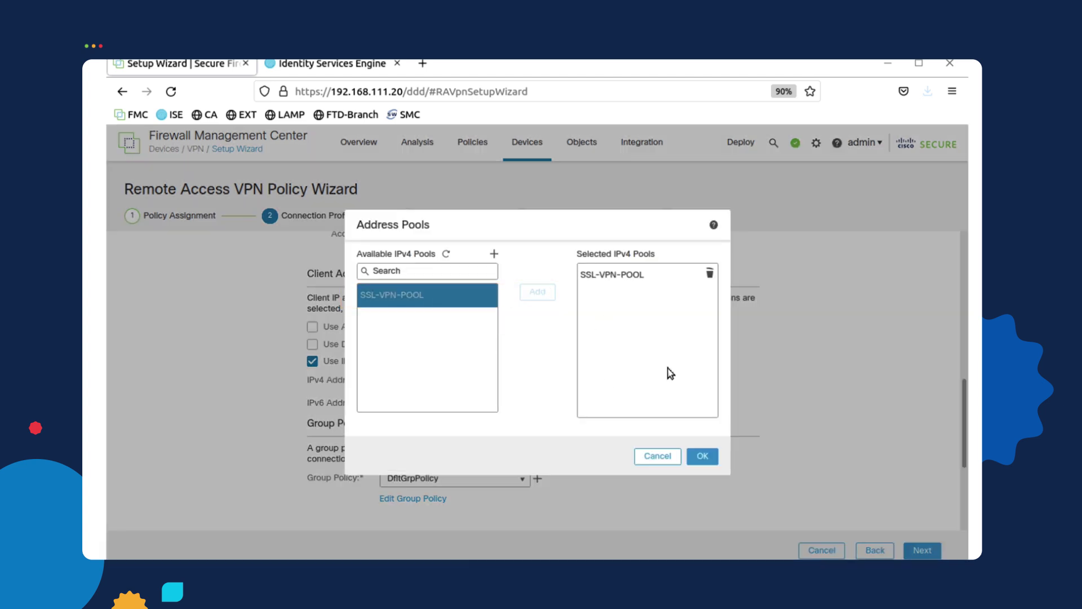
{"action": "left_click", "coordinate": [702, 455]}
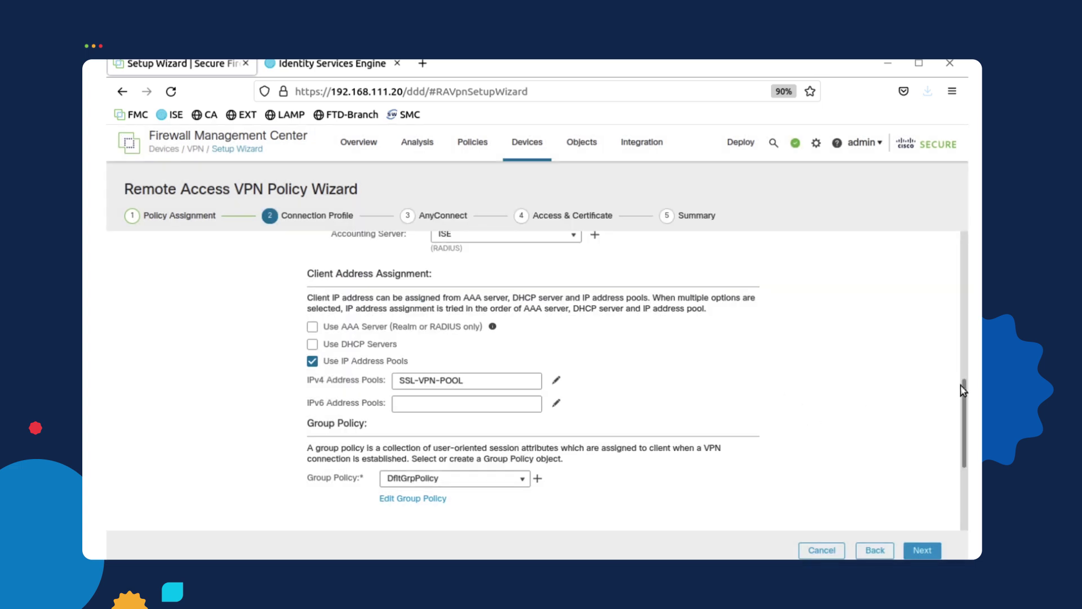
{"action": "scroll", "coordinate": [964, 391], "scroll_direction": "down", "scroll_amount": 3}
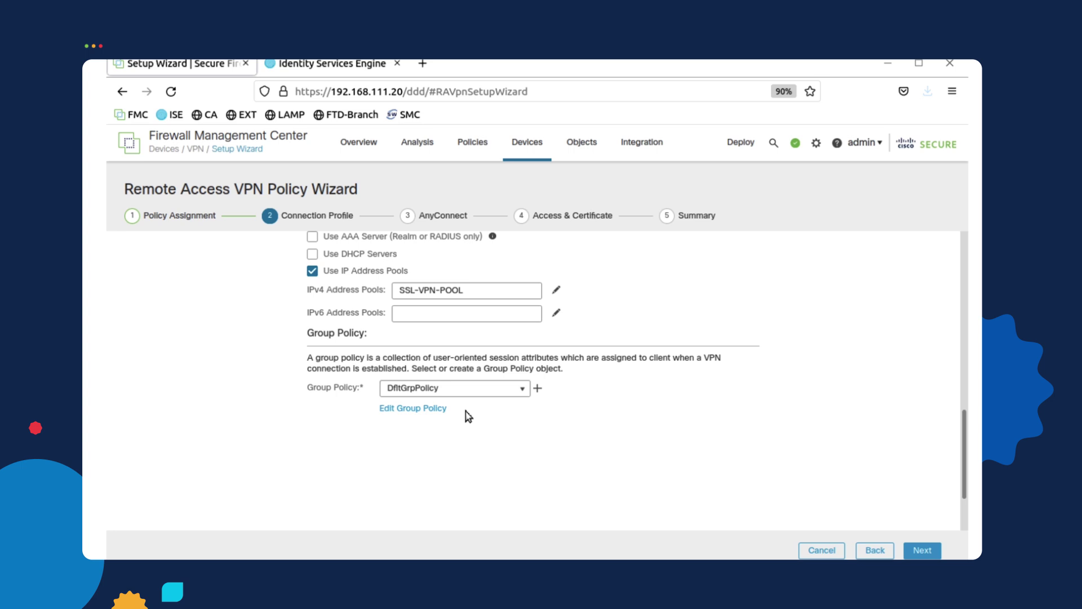
Create a new group policy named VPN-Group allowing SSL tunnels only
{"action": "left_click", "coordinate": [538, 390]}
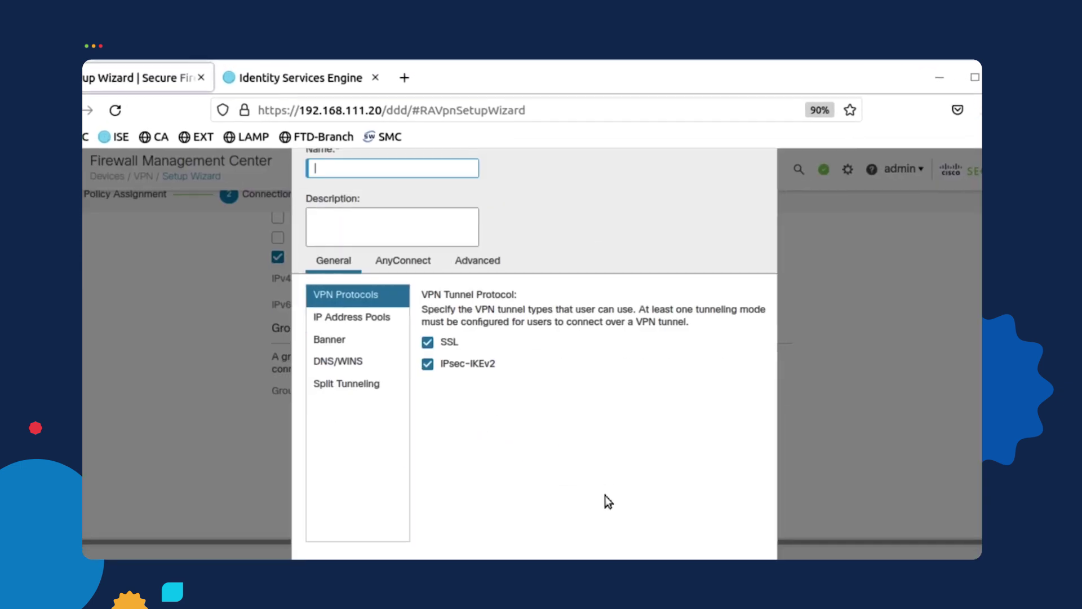
{"action": "left_click", "coordinate": [407, 170]}
{"action": "type", "text": "VPN-"}
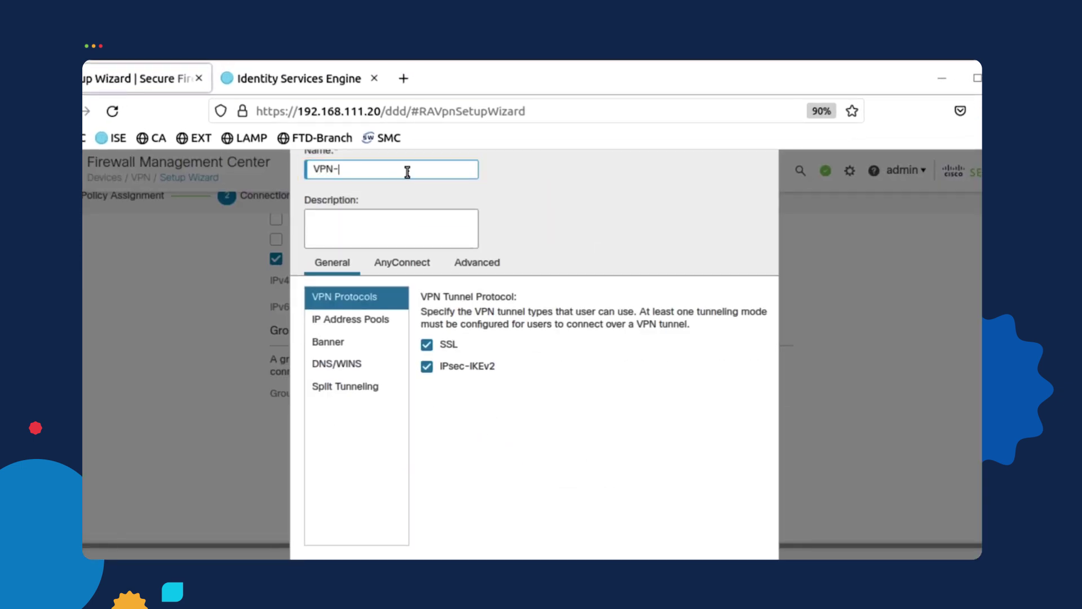
{"action": "type", "text": "Group"}
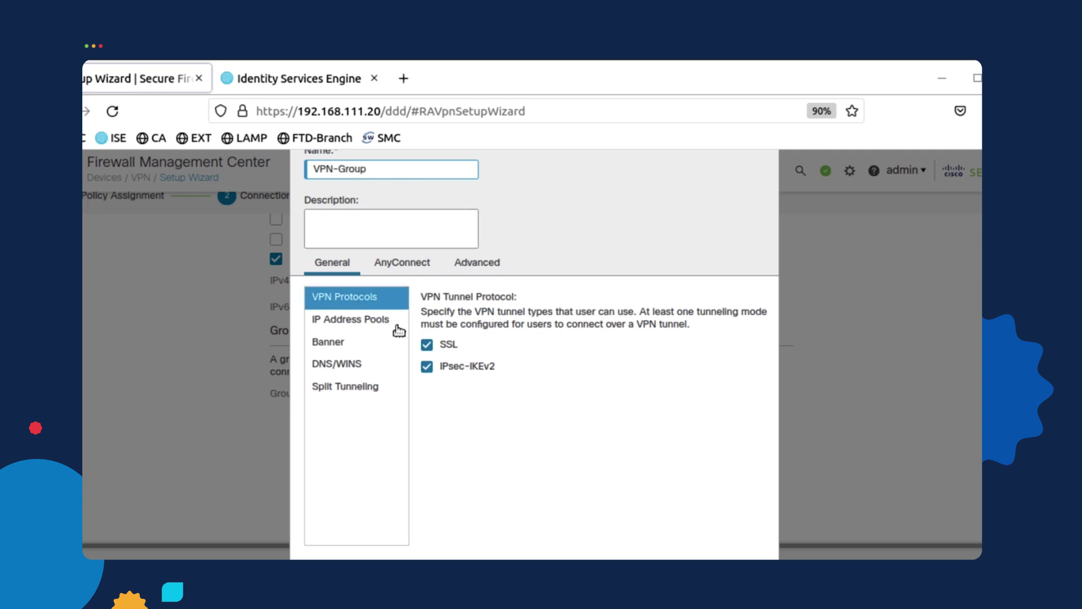
{"action": "left_click", "coordinate": [428, 368]}
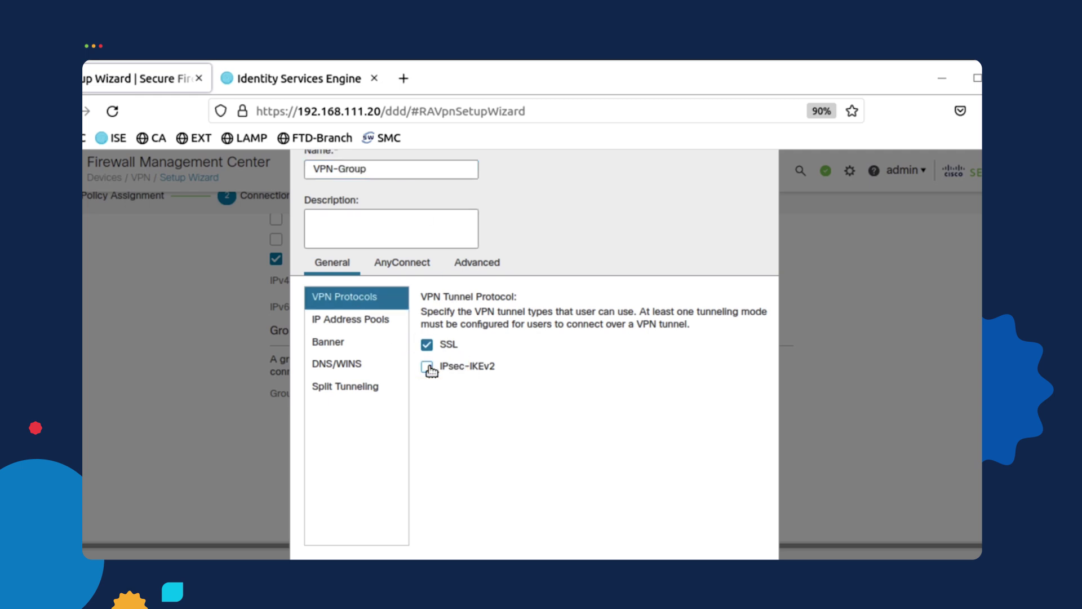
Add SSL-VPN-POOL as the group policy's IP address pool
{"action": "left_click", "coordinate": [378, 319]}
{"action": "left_click", "coordinate": [755, 295]}
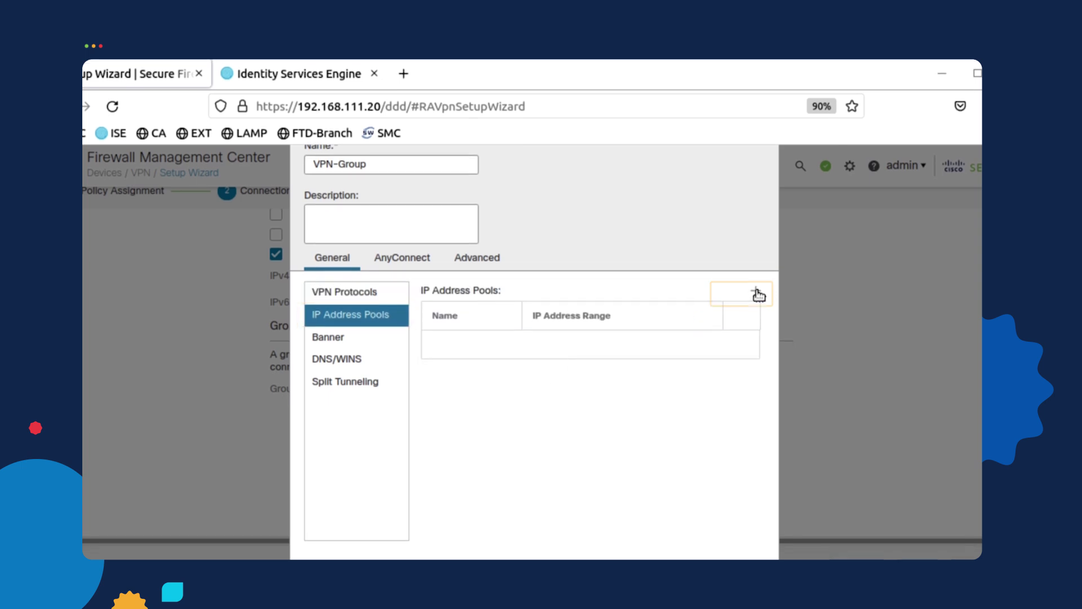
{"action": "left_click", "coordinate": [420, 273]}
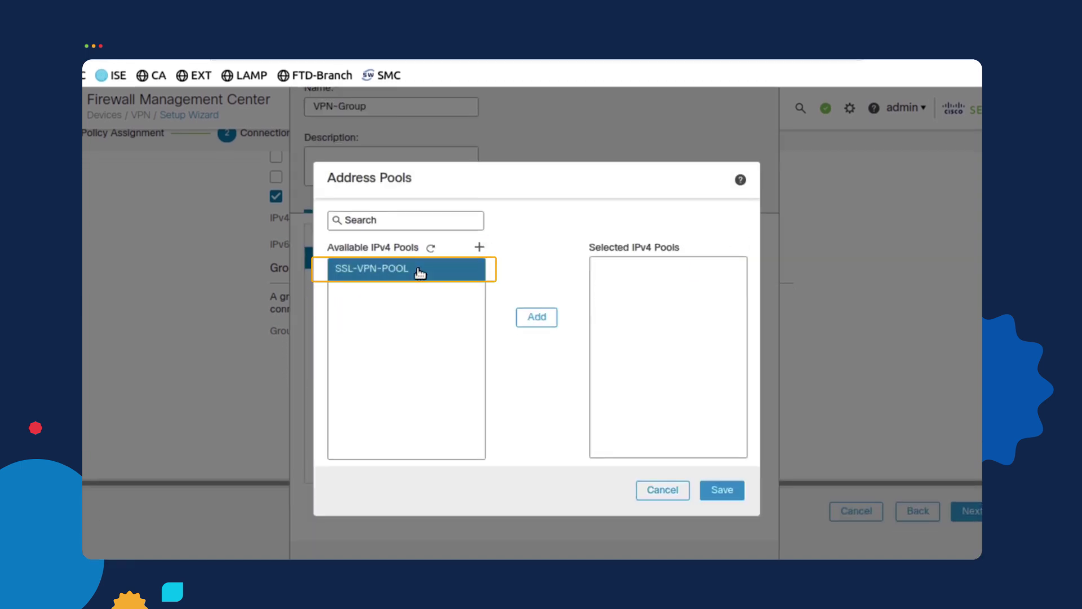
{"action": "left_click", "coordinate": [537, 319]}
{"action": "left_click", "coordinate": [730, 496]}
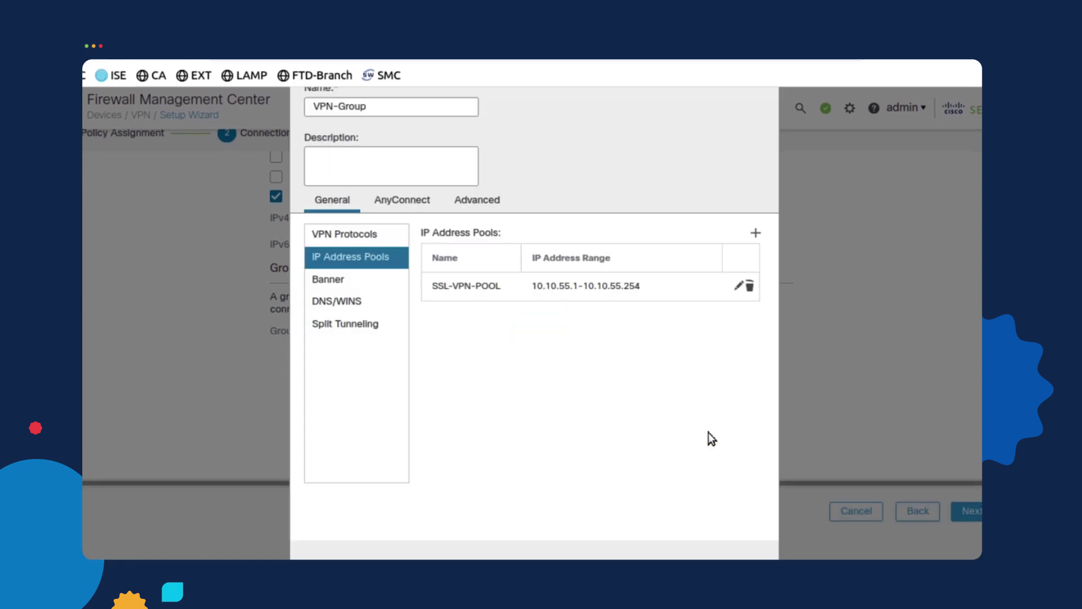
Set the group policy banner to '***Hello to the Network****'
{"action": "left_click", "coordinate": [348, 281]}
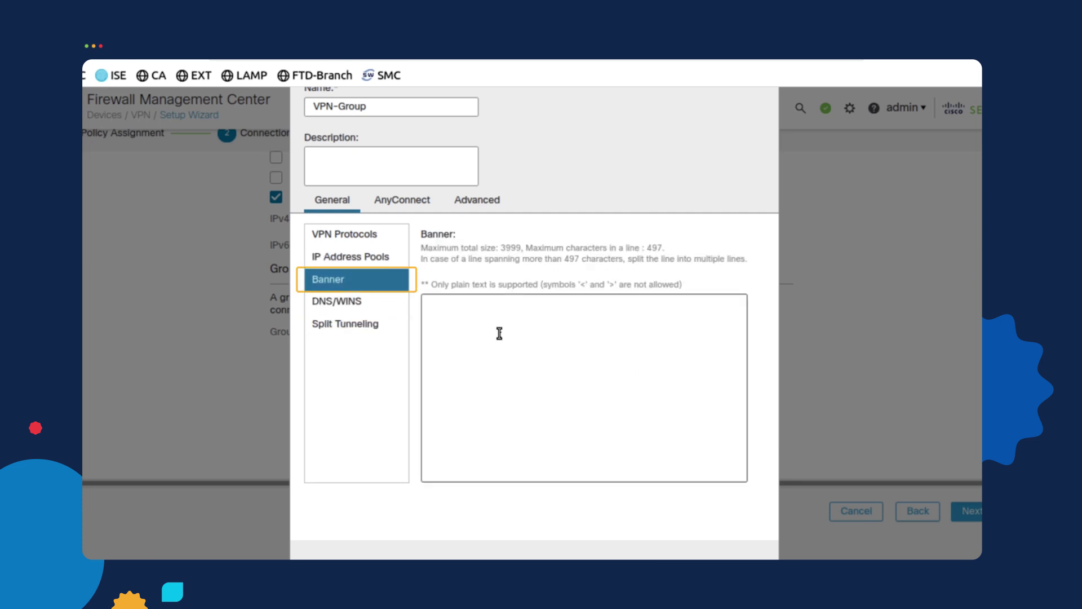
{"action": "left_click", "coordinate": [499, 333]}
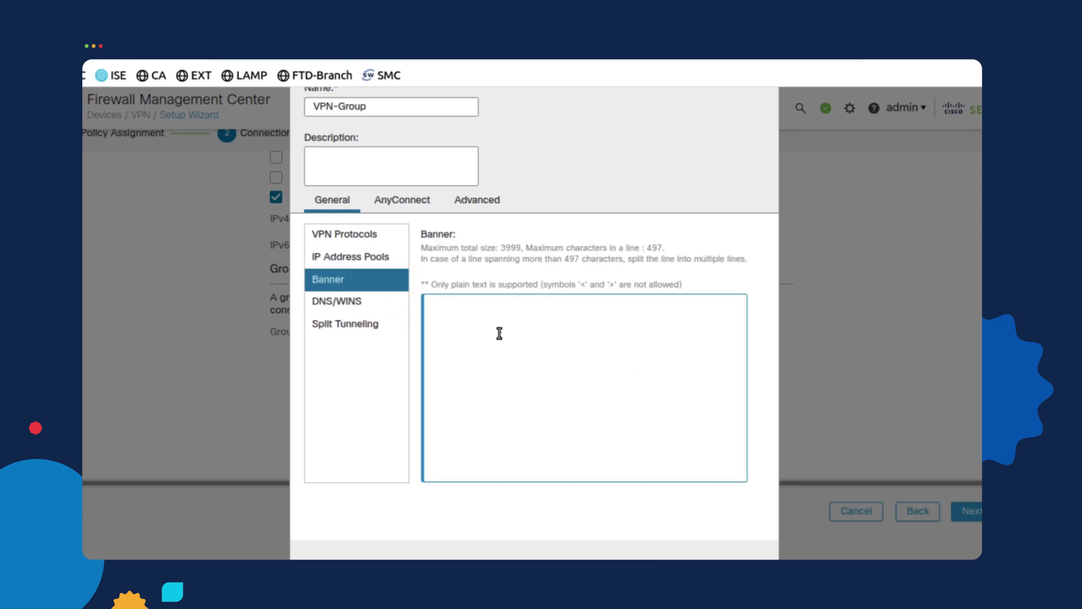
{"action": "type", "text": "***Hello to the "}
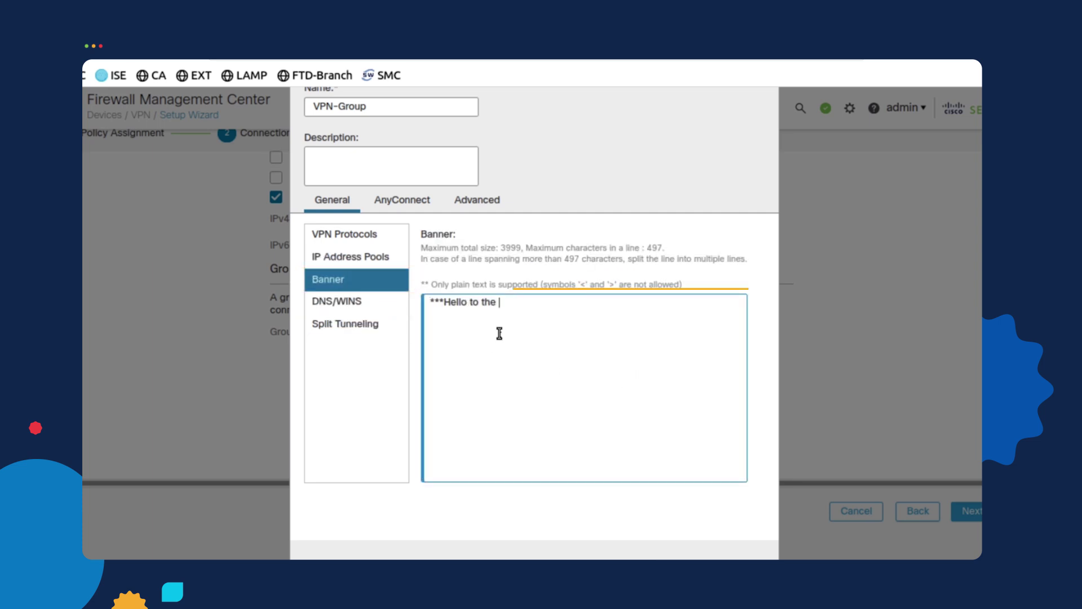
{"action": "type", "text": "Network****"}
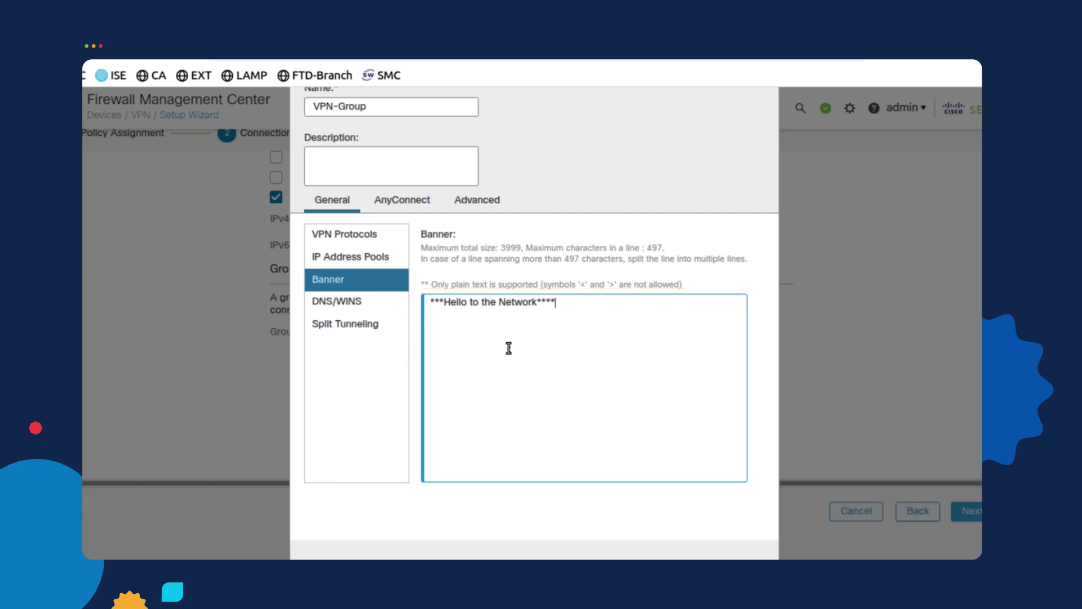
Use AD_Real as the primary DNS server and save VPN-Group
{"action": "left_click", "coordinate": [362, 307]}
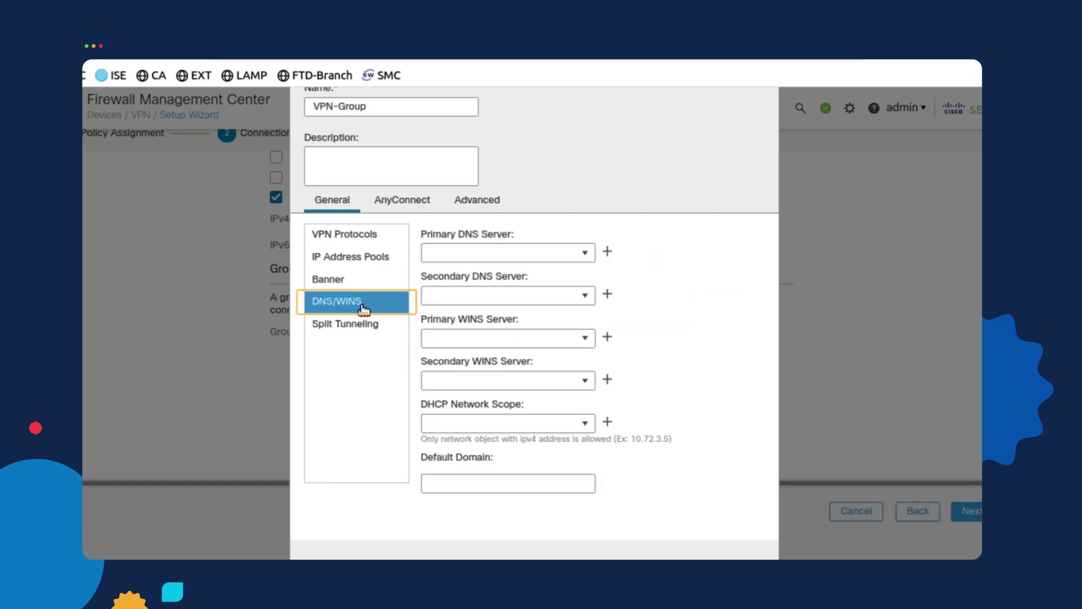
{"action": "left_click", "coordinate": [587, 256]}
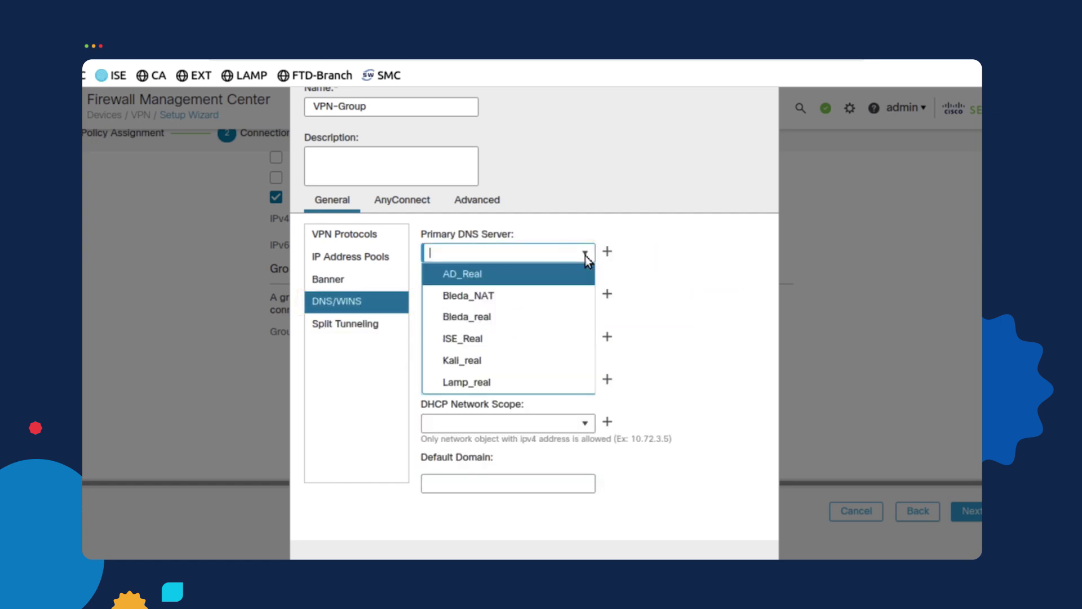
{"action": "left_click", "coordinate": [533, 278]}
{"action": "left_click", "coordinate": [585, 254]}
{"action": "left_click", "coordinate": [523, 276]}
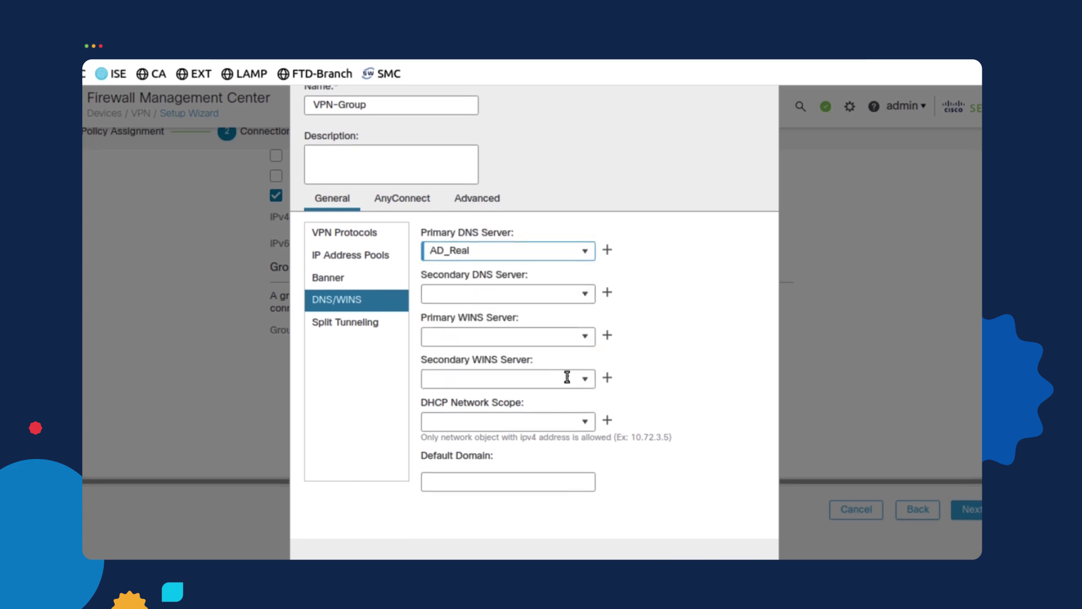
{"action": "left_click", "coordinate": [742, 540]}
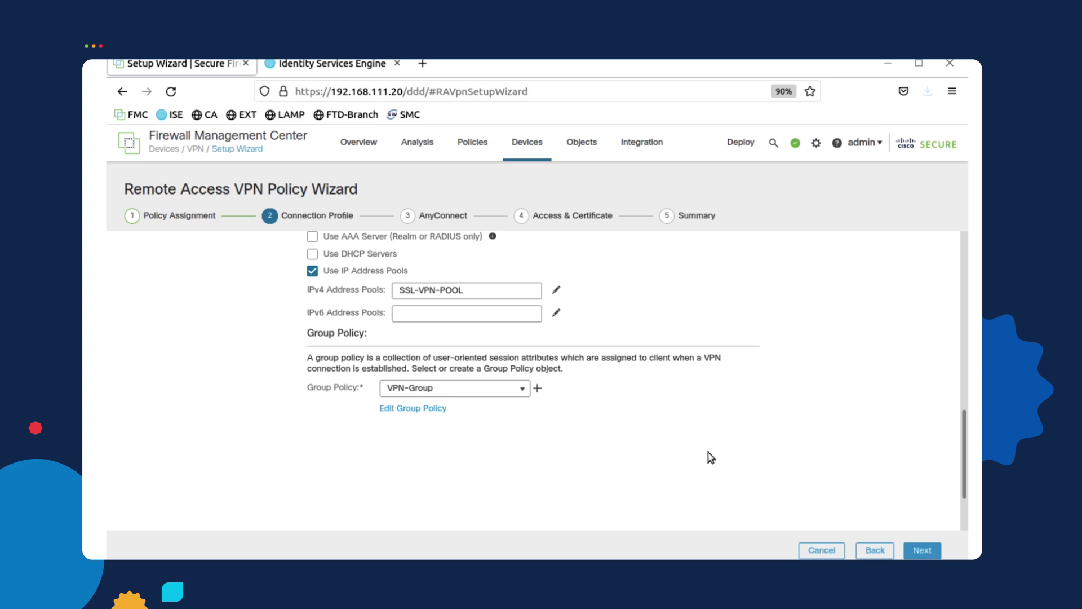
Select the AC410 AnyConnect client image for the VPN policy
{"action": "left_click", "coordinate": [925, 551]}
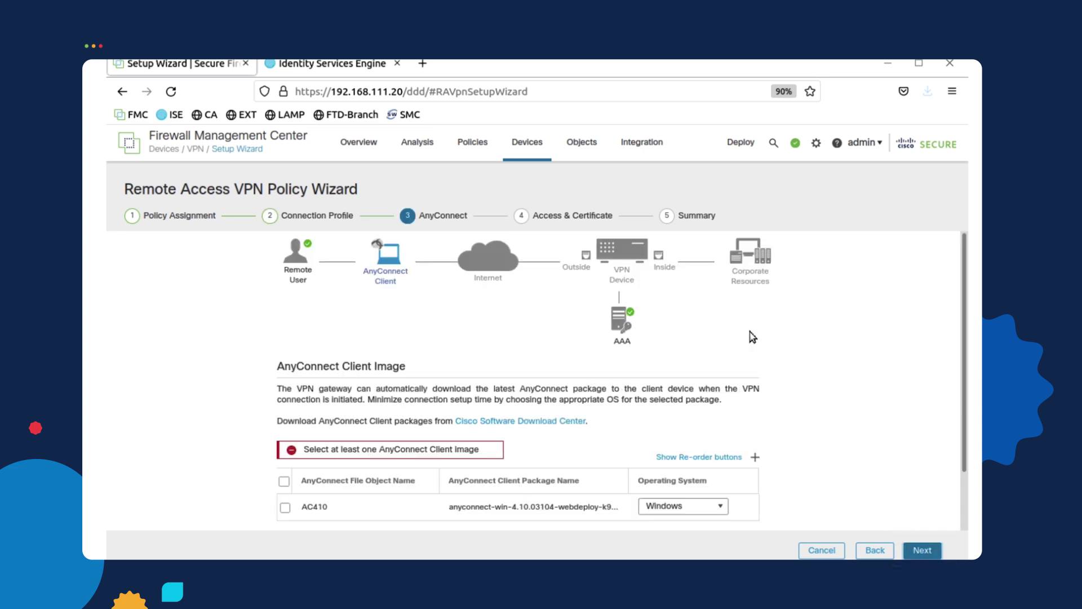
{"action": "left_click", "coordinate": [287, 508]}
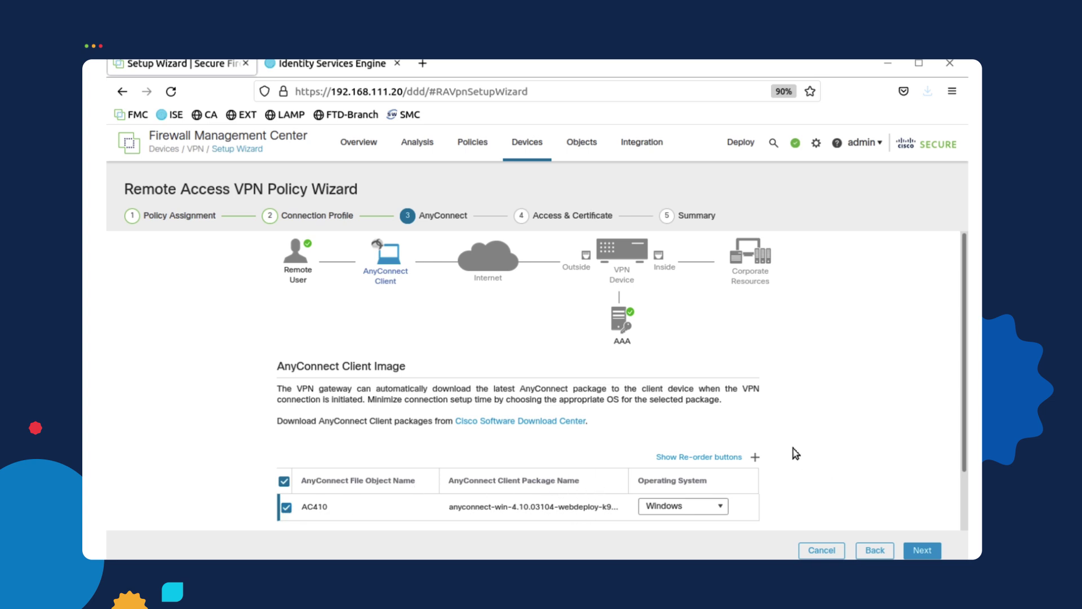
{"action": "left_click", "coordinate": [922, 550]}
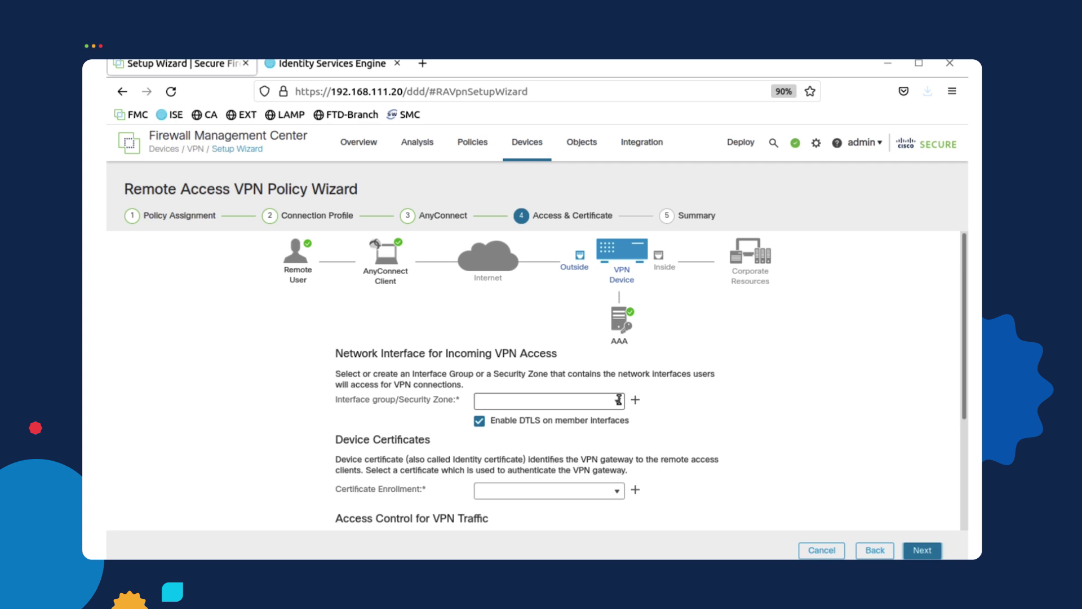
Accept VPN connections on OUTZONE and use the FTD-Public-Cert device certificate
{"action": "left_click", "coordinate": [619, 400]}
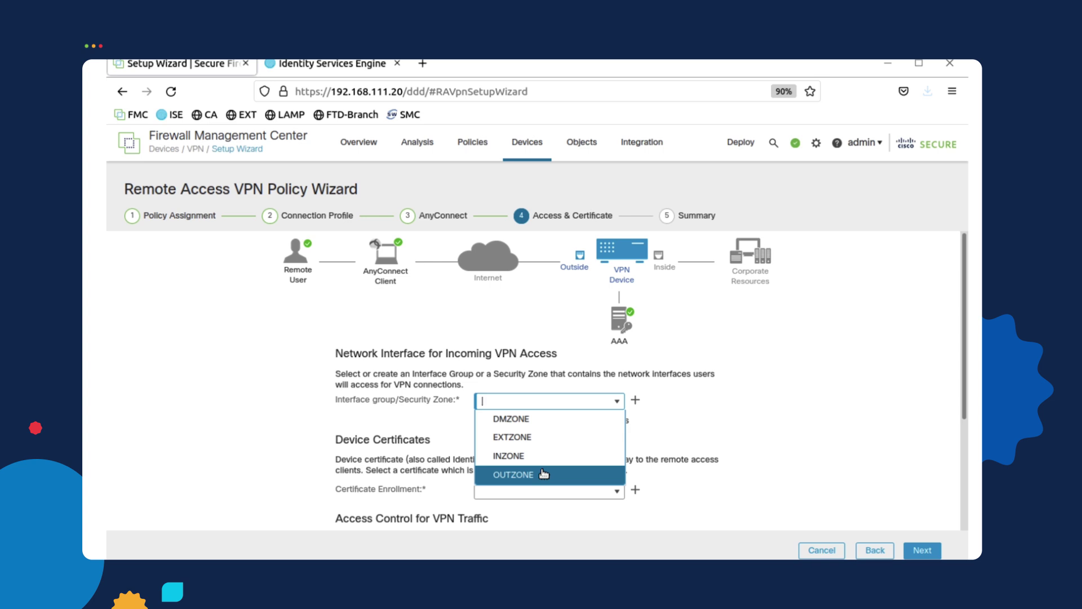
{"action": "left_click", "coordinate": [513, 474]}
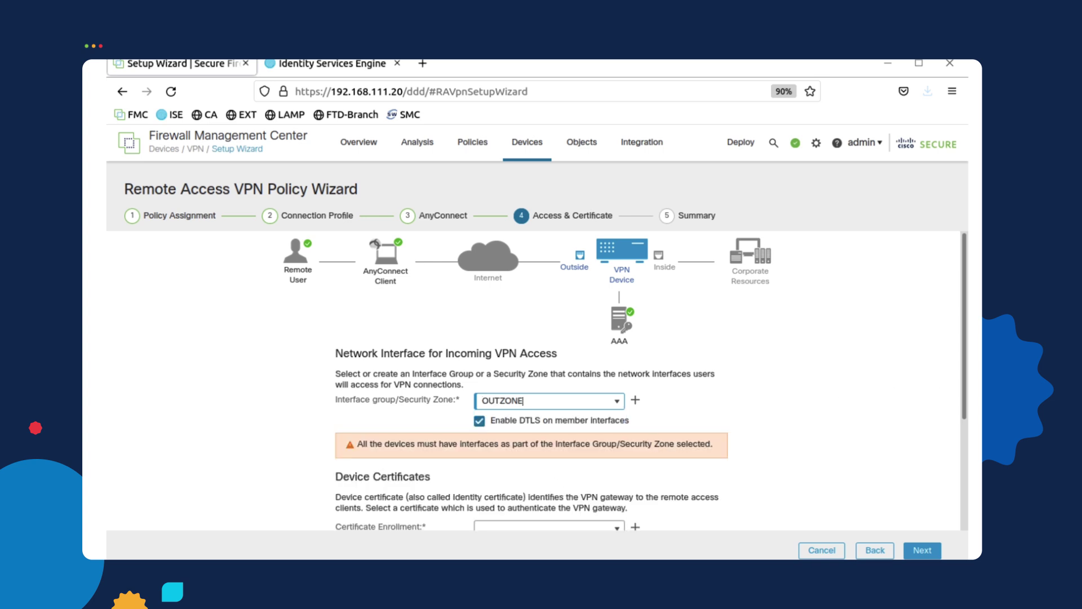
{"action": "left_click_drag", "start_coordinate": [965, 374], "coordinate": [966, 435]}
{"action": "left_click", "coordinate": [586, 440]}
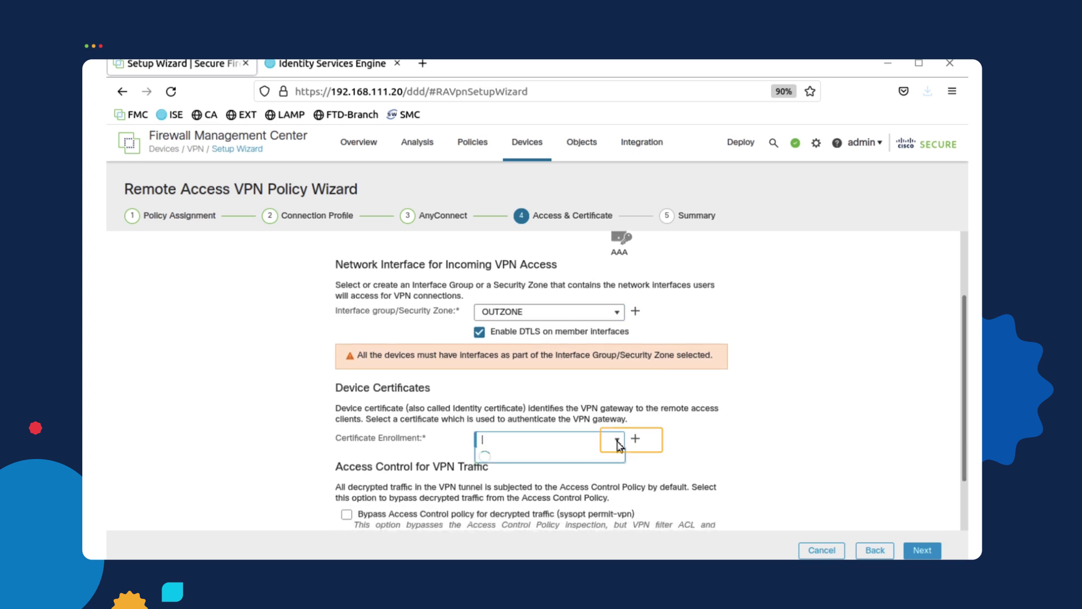
{"action": "left_click", "coordinate": [587, 457]}
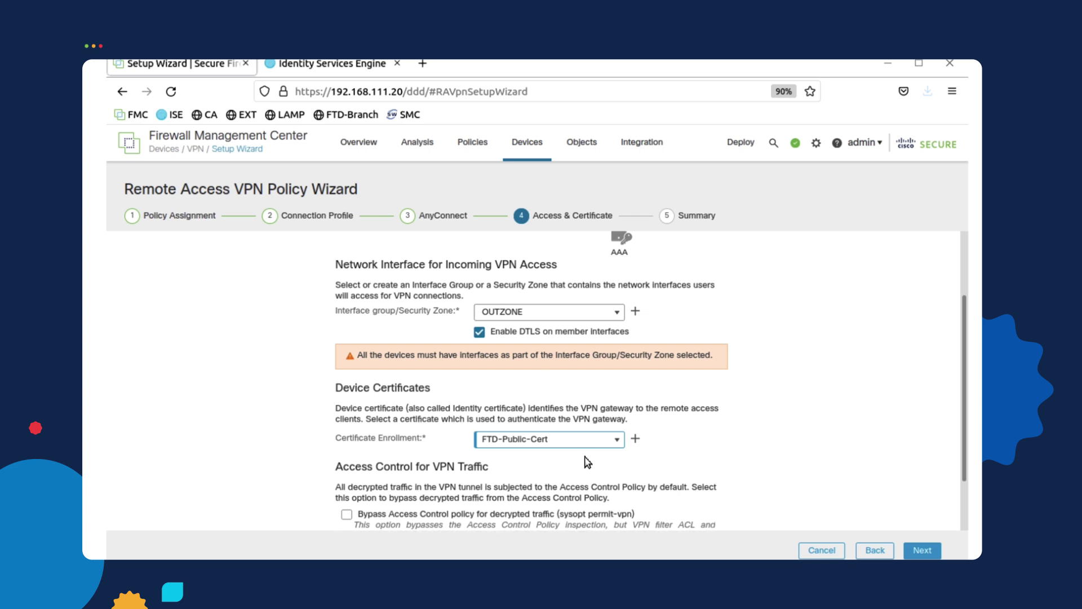
Finish the remote access VPN wizard and Deploy All changes until HQ-FTD shows Completed
{"action": "left_click", "coordinate": [923, 551]}
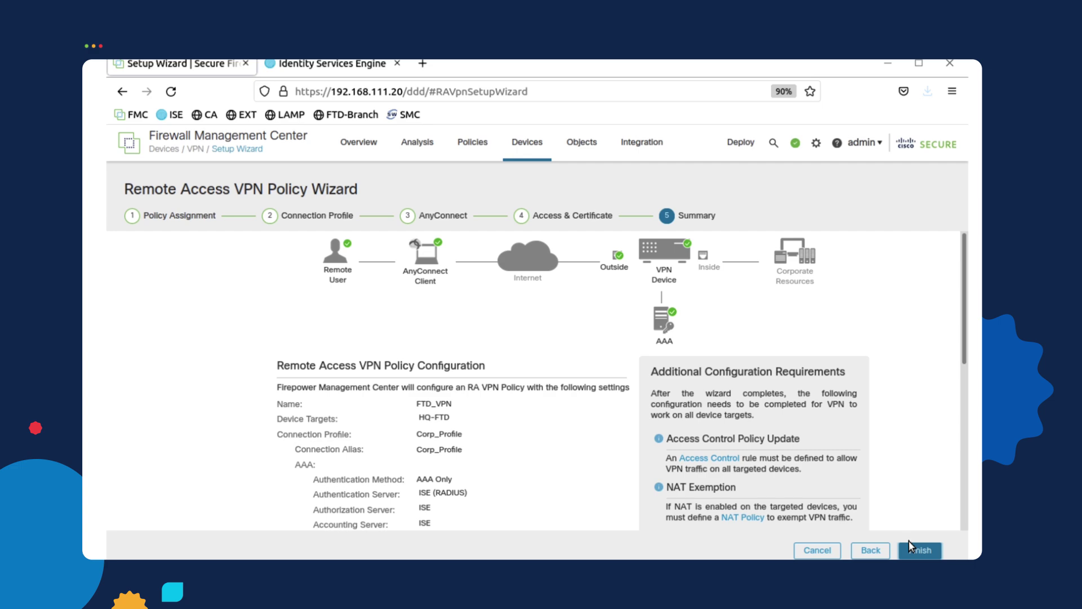
{"action": "left_click", "coordinate": [917, 547]}
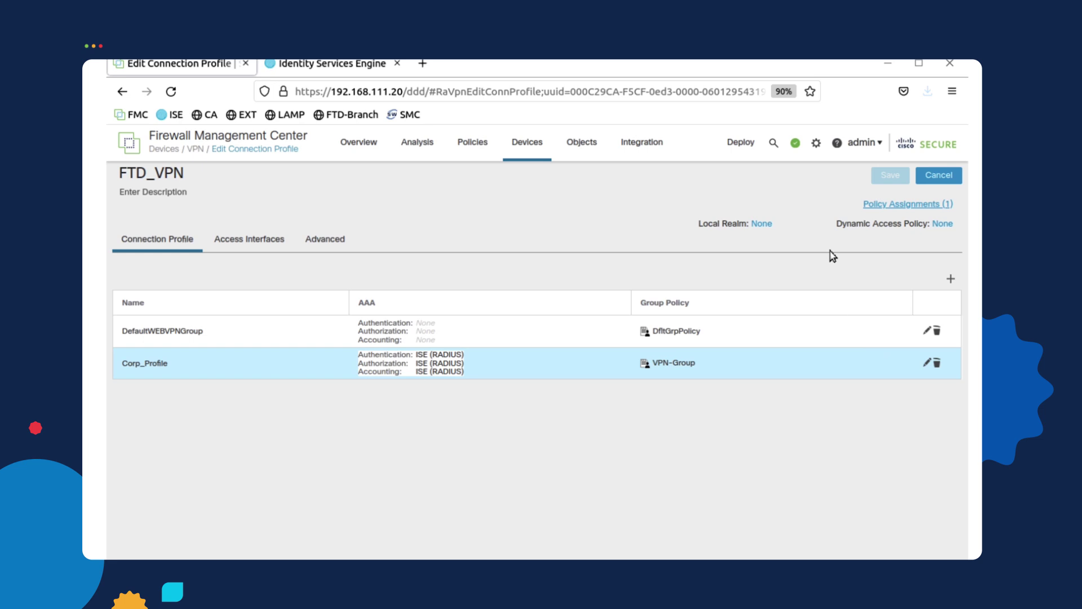
{"action": "left_click", "coordinate": [740, 142]}
{"action": "left_click", "coordinate": [895, 177]}
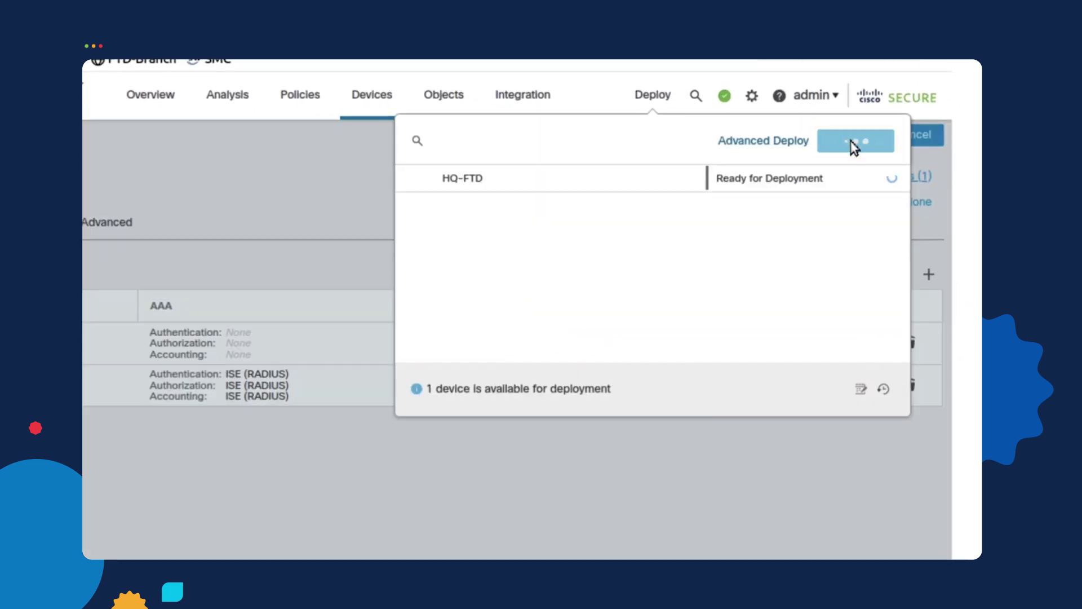
{"action": "left_click", "coordinate": [854, 142]}
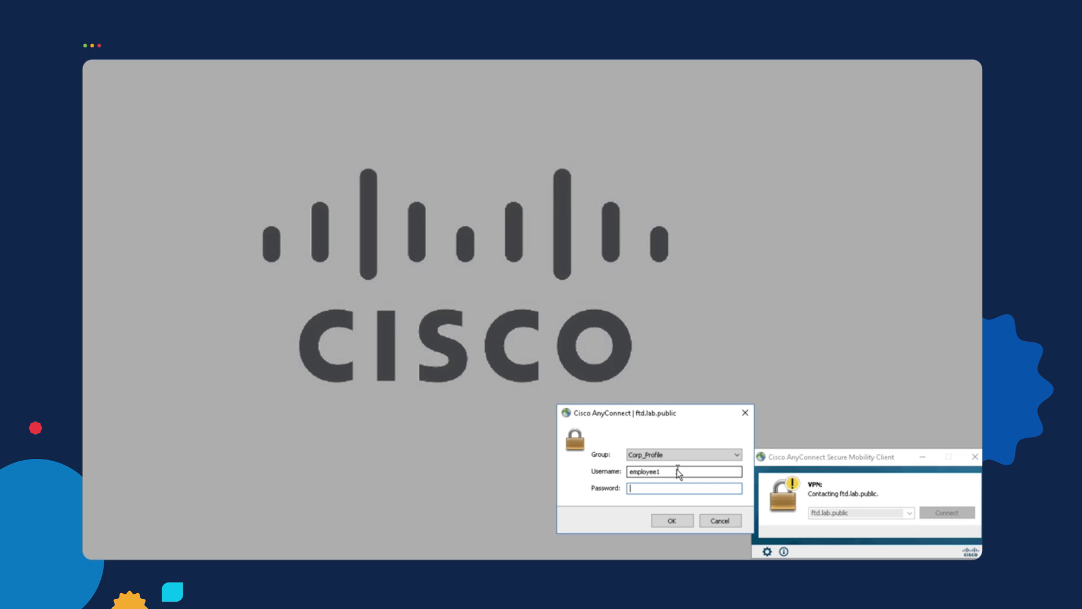
Enter the VPN account password and submit the Corp_Profile login on ftd.lab.public
{"action": "type", "text": "********"}
{"action": "left_click", "coordinate": [668, 520]}
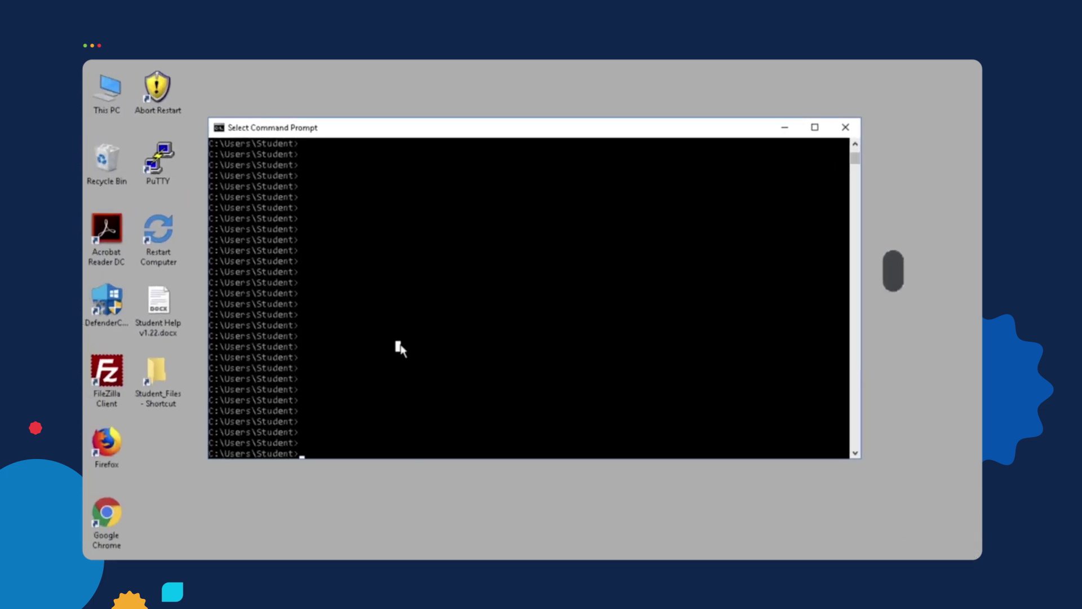
Ping 192.168.20.24 from the VPN client in Command Prompt
{"action": "type", "text": "ping 192.168.20.24"}
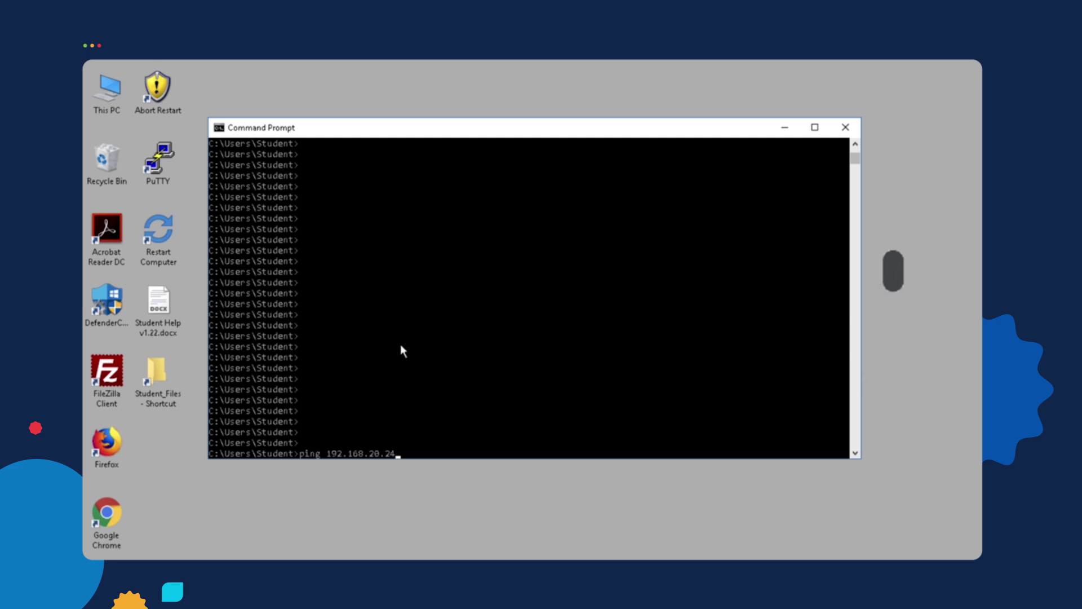
{"action": "key", "text": "Return"}
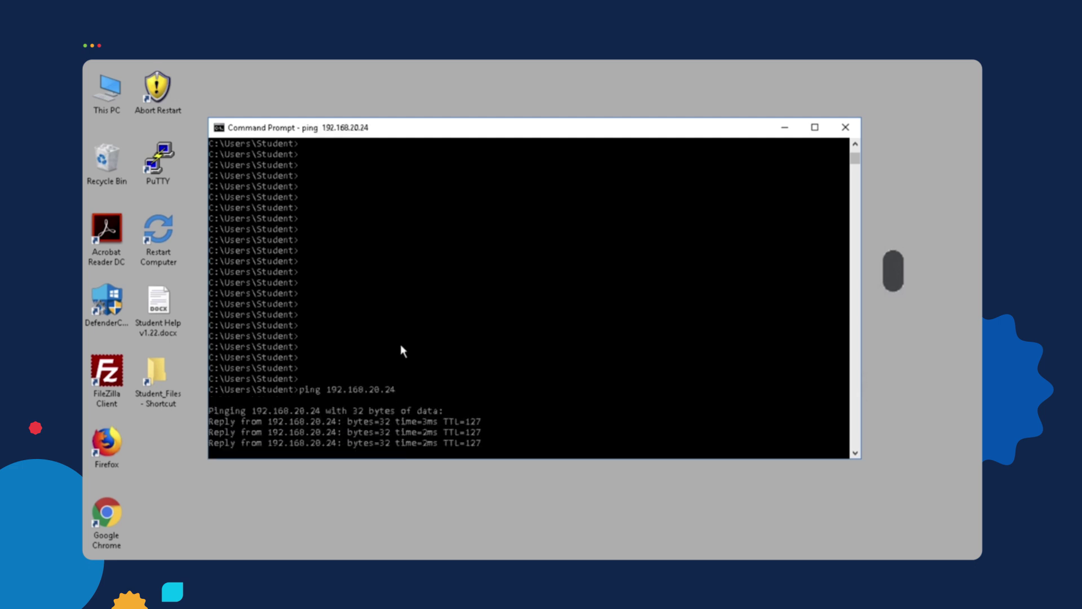
{"action": "key", "text": "Return"}
Edit the previous command to ping 192.168.20.22 instead
{"action": "key", "text": "Up"}
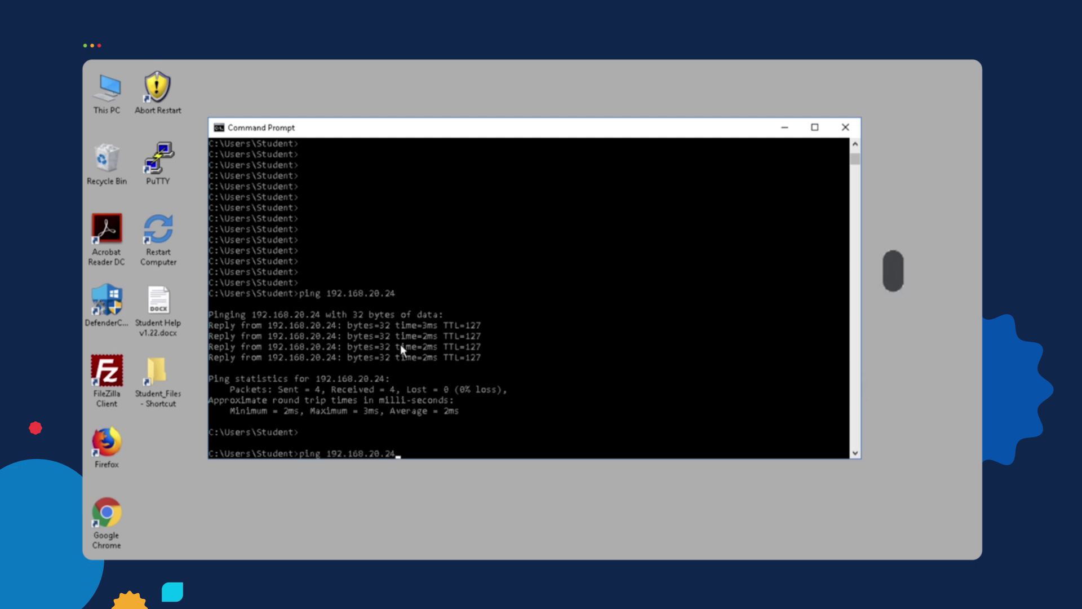
{"action": "key", "text": "BackSpace"}
{"action": "type", "text": "2"}
{"action": "key", "text": "Return"}
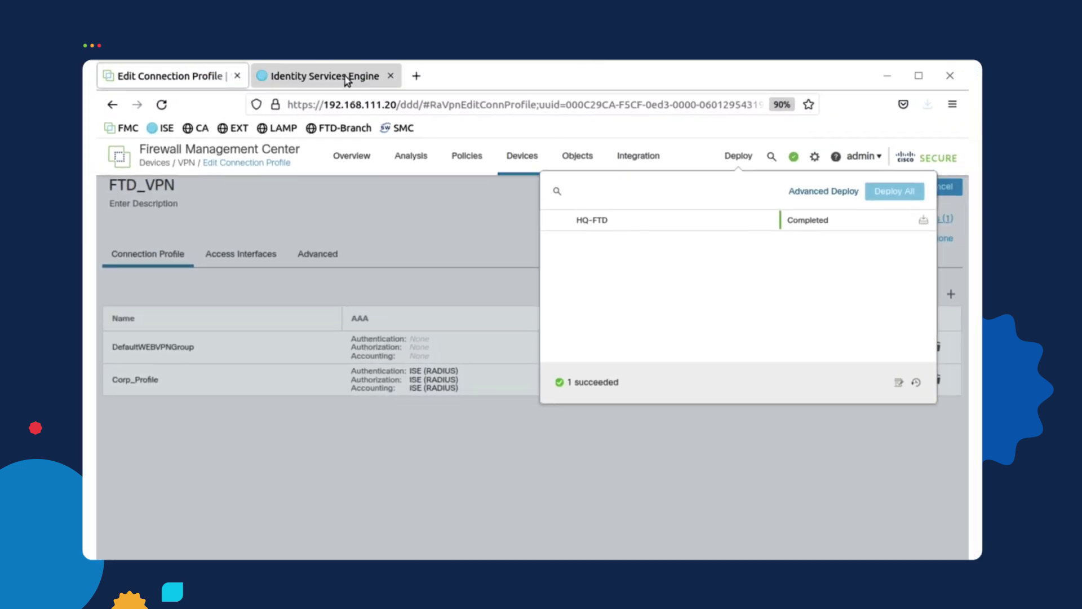
In ISE, go to Policy > Policy Elements > Results > Authorization > Authorization Profiles
{"action": "left_click", "coordinate": [347, 79]}
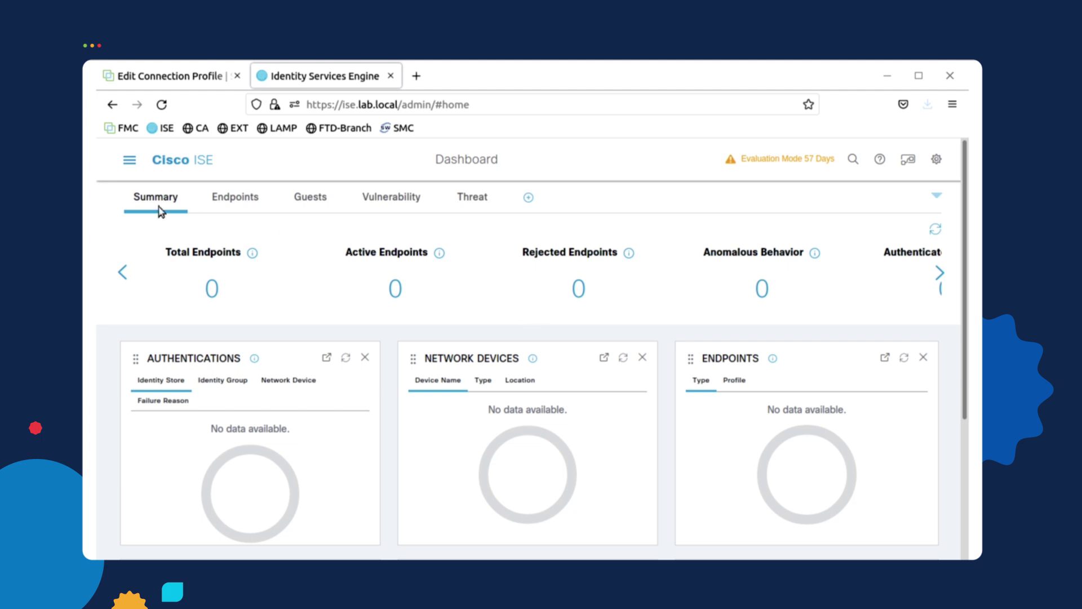
{"action": "left_click", "coordinate": [131, 161]}
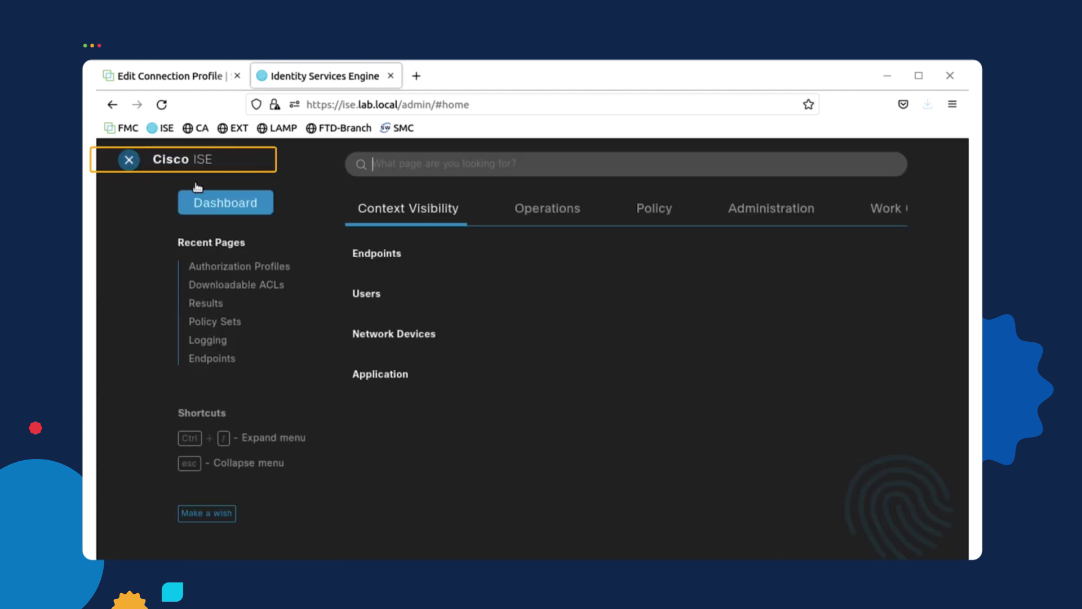
{"action": "left_click", "coordinate": [660, 214]}
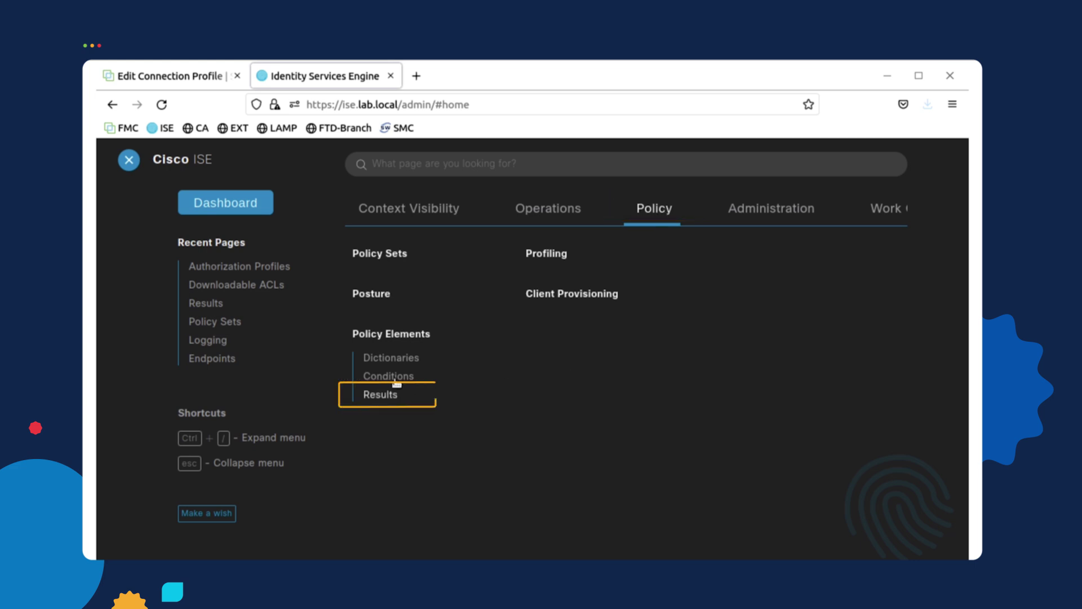
{"action": "left_click", "coordinate": [380, 395]}
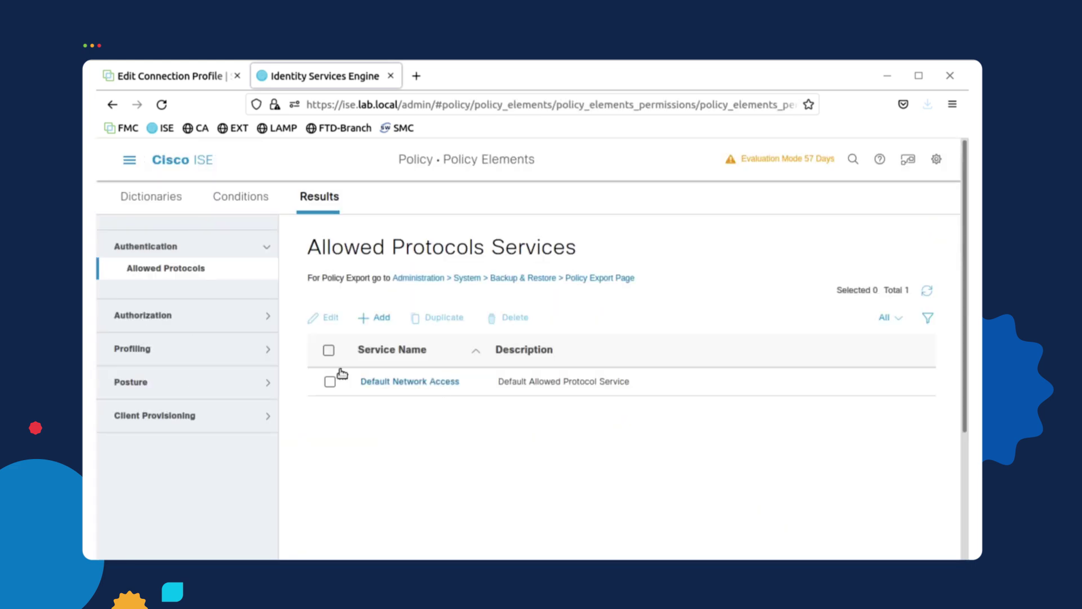
{"action": "left_click", "coordinate": [267, 317]}
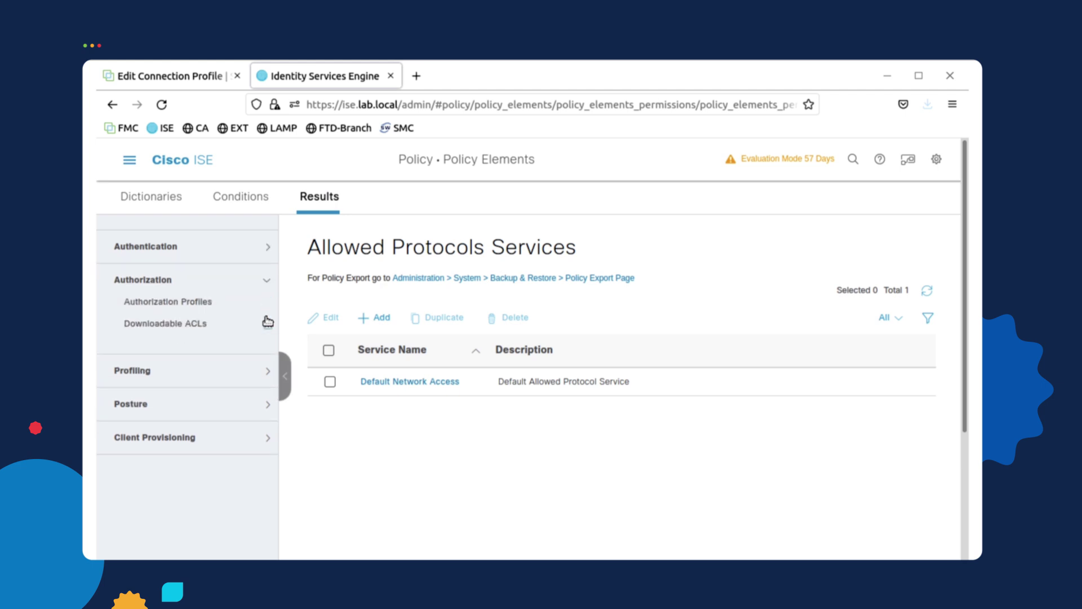
{"action": "left_click", "coordinate": [189, 307]}
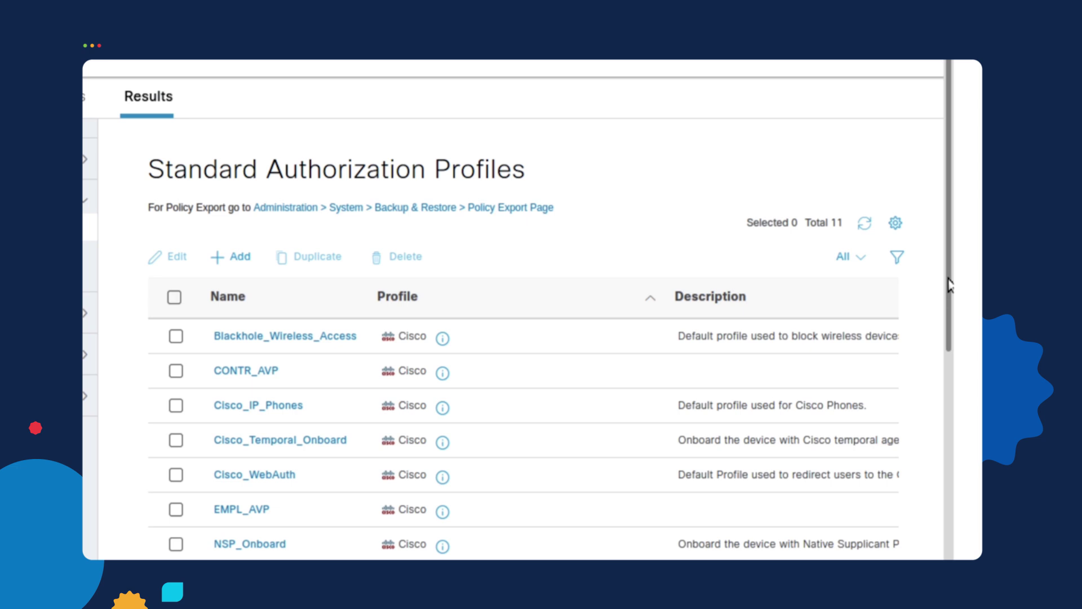
Check that EMPL_AVP's DACL Name is EMPL_ACL, then head to Downloadable ACLs
{"action": "left_click_drag", "start_coordinate": [948, 282], "coordinate": [957, 349]}
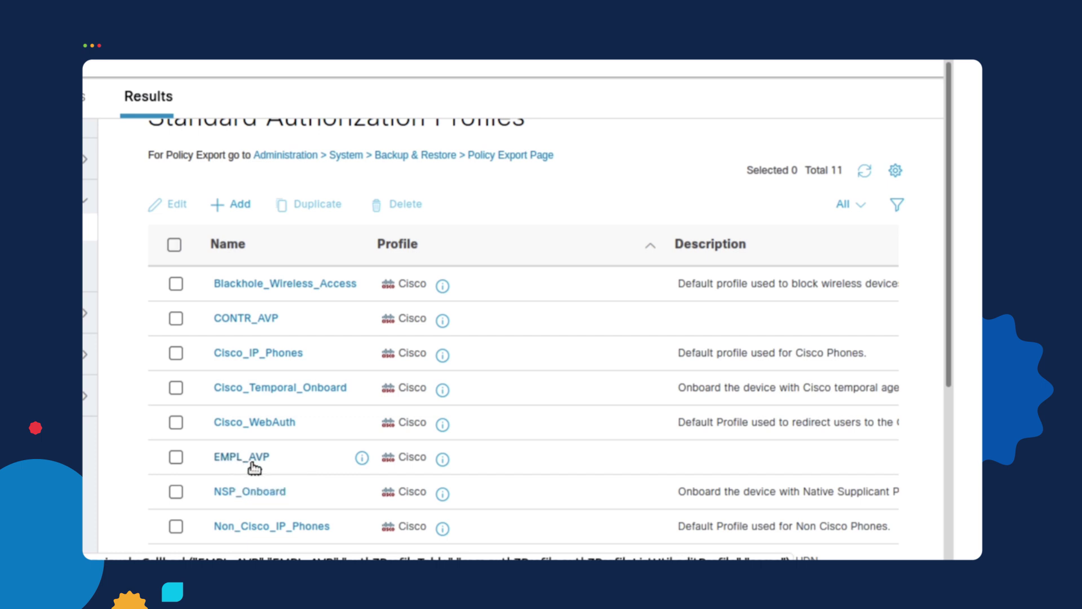
{"action": "left_click", "coordinate": [252, 459]}
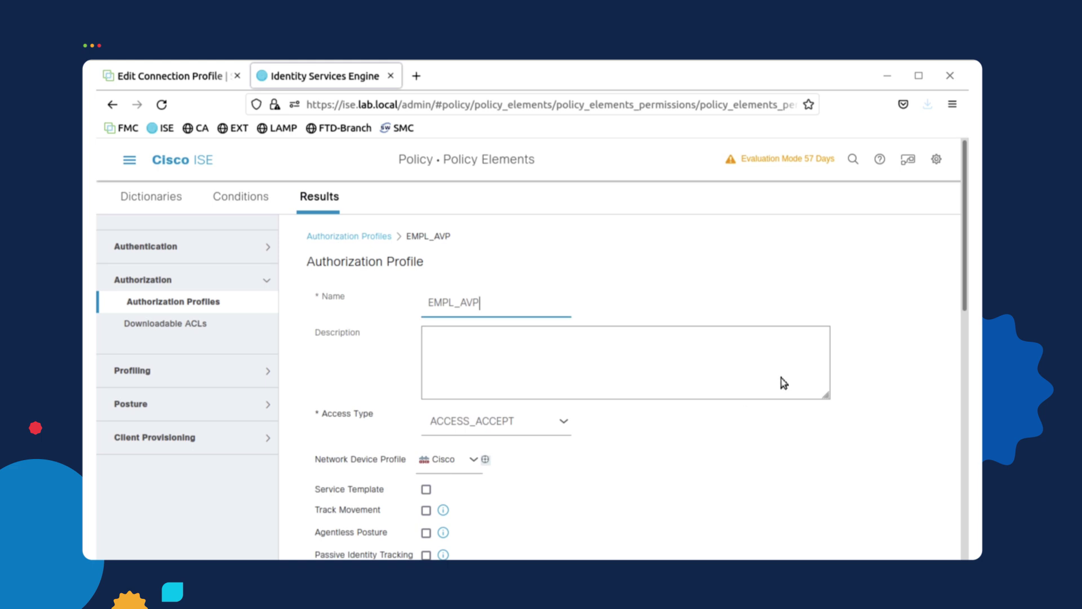
{"action": "left_click_drag", "start_coordinate": [966, 285], "coordinate": [964, 373]}
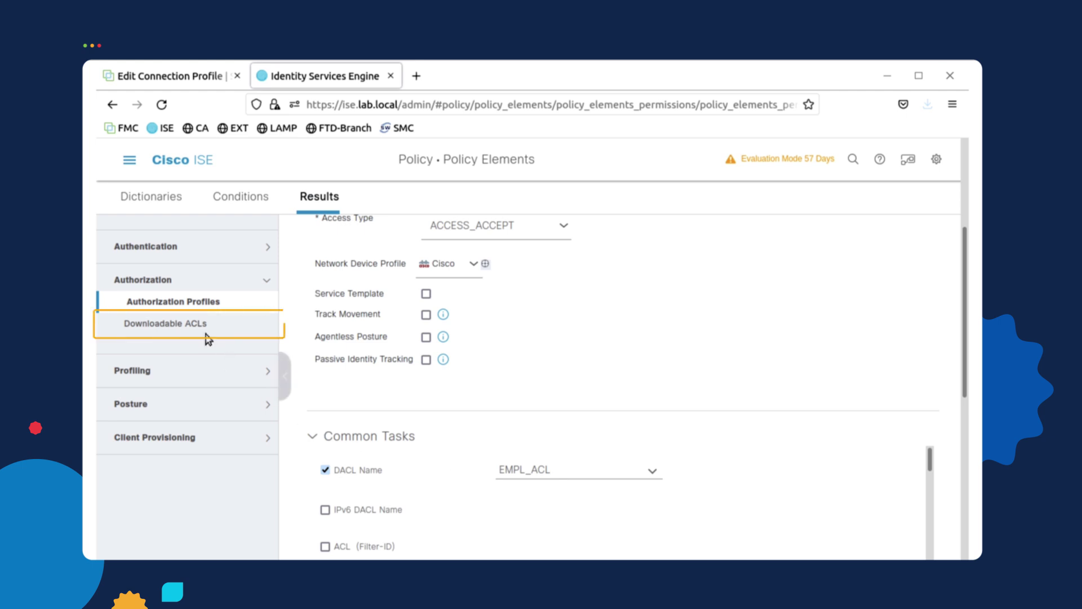
{"action": "left_click", "coordinate": [194, 323]}
Discard the profile, review the EMPL_ACL downloadable ACL contents, and leave it unsaved
{"action": "left_click", "coordinate": [584, 318]}
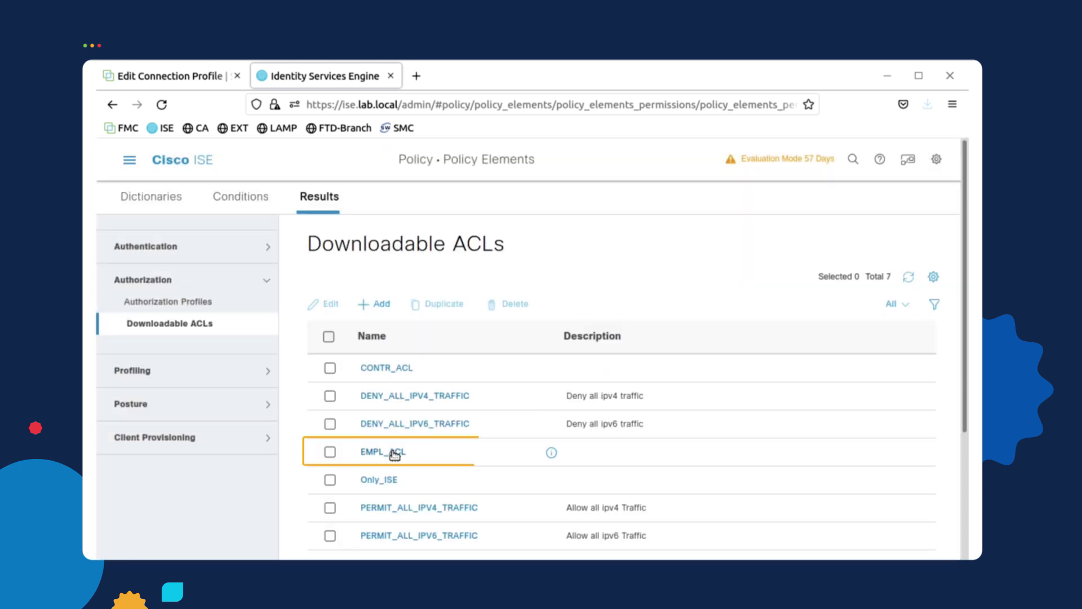
{"action": "left_click", "coordinate": [391, 451]}
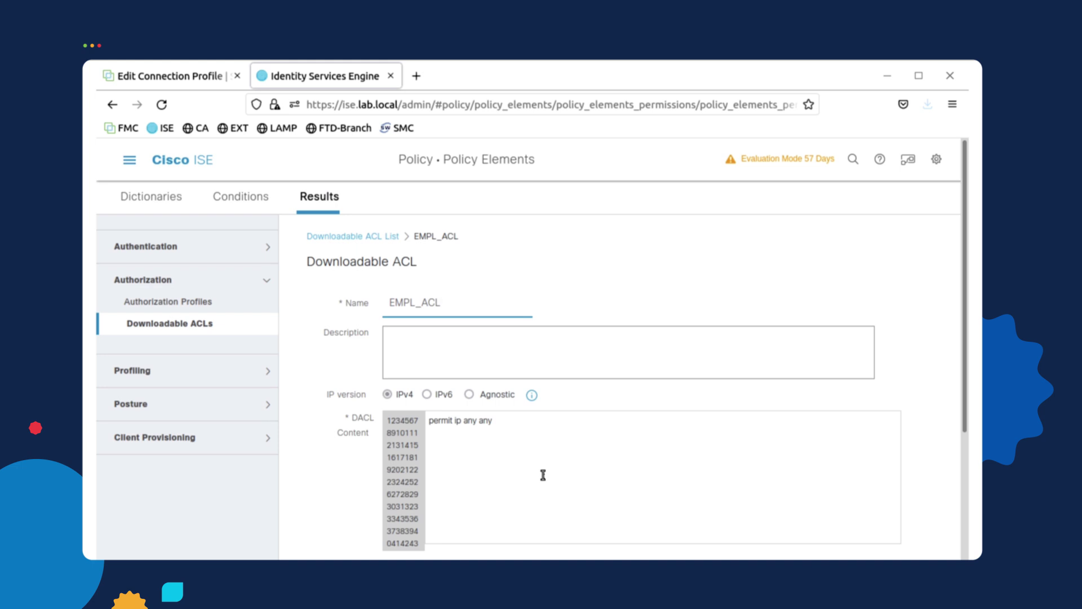
{"action": "left_click", "coordinate": [193, 323]}
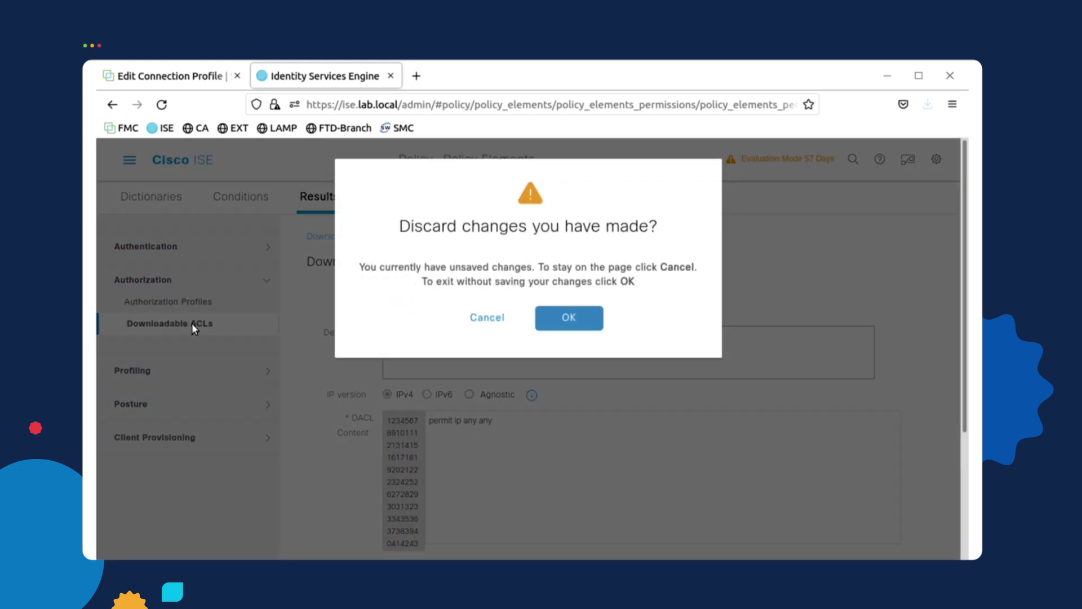
{"action": "left_click", "coordinate": [564, 320]}
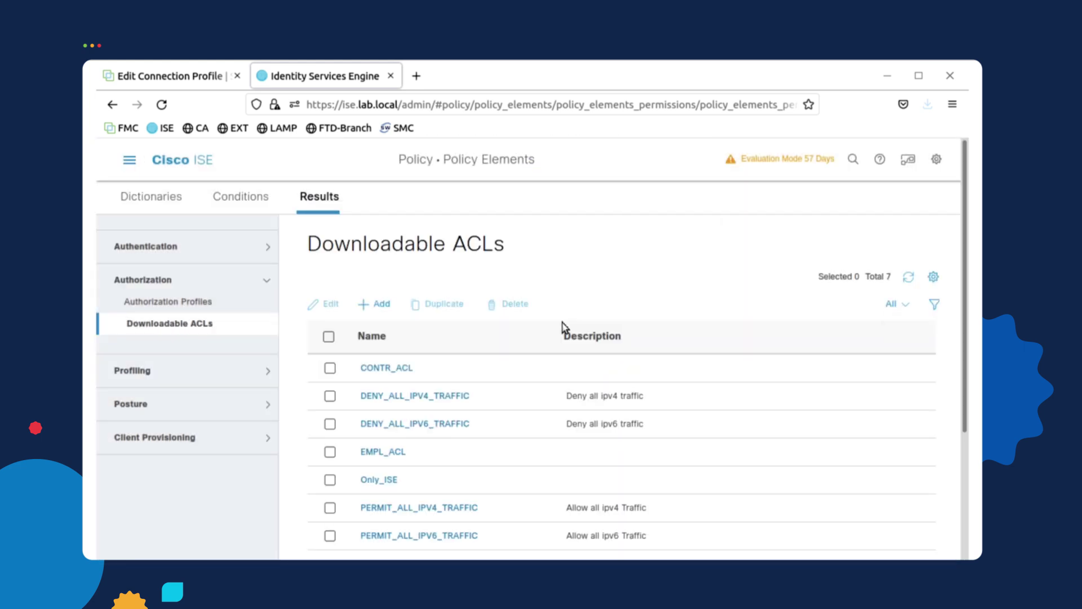
Review the Only_ISE downloadable ACL, then return to Authorization Profiles without saving
{"action": "left_click", "coordinate": [394, 480]}
{"action": "left_click", "coordinate": [387, 483]}
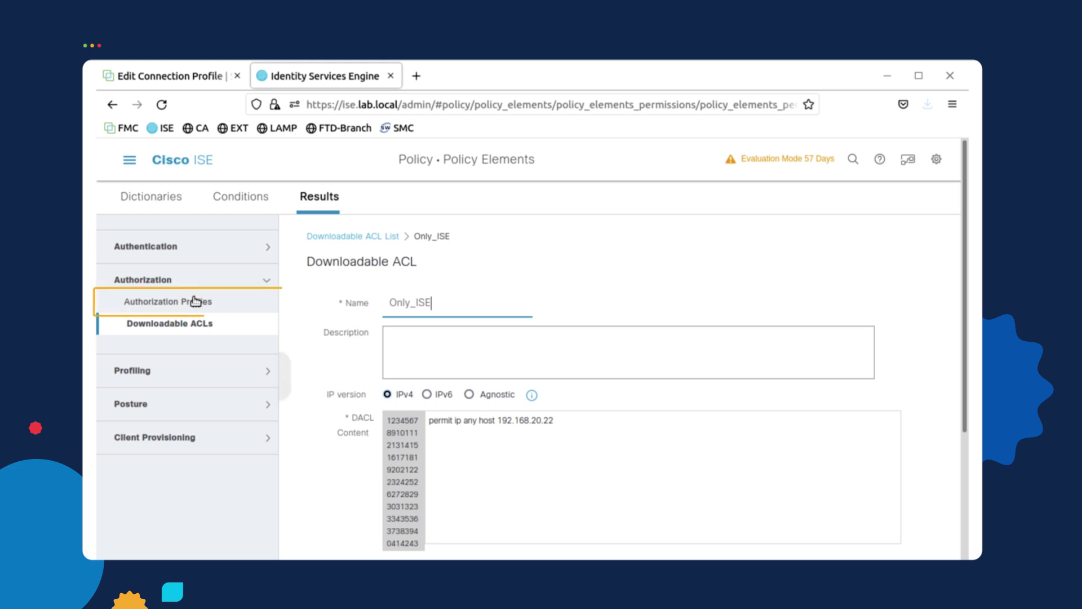
{"action": "left_click", "coordinate": [161, 302]}
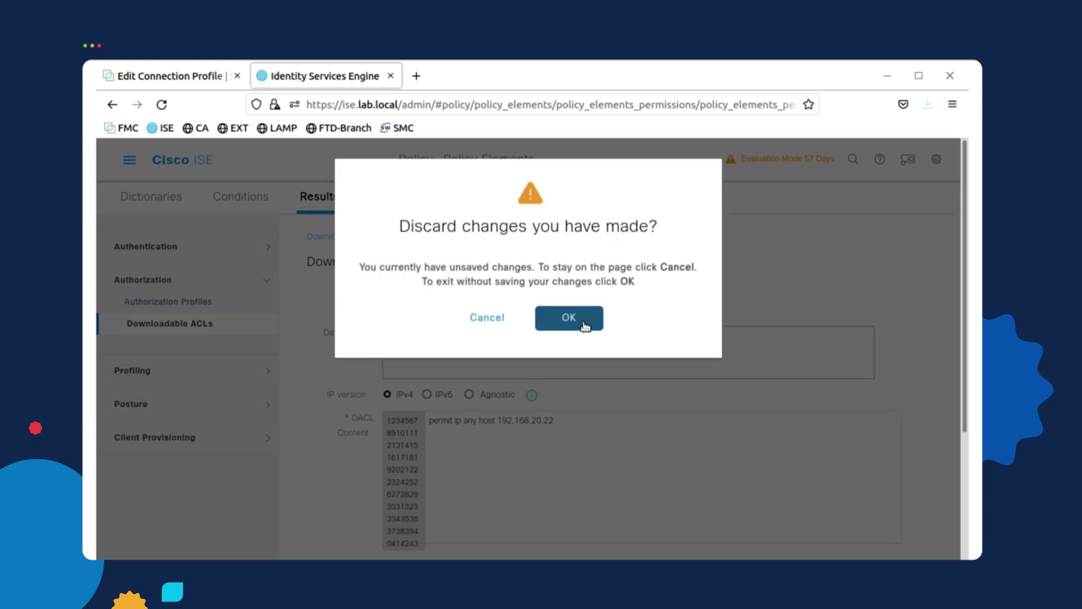
{"action": "left_click", "coordinate": [581, 304]}
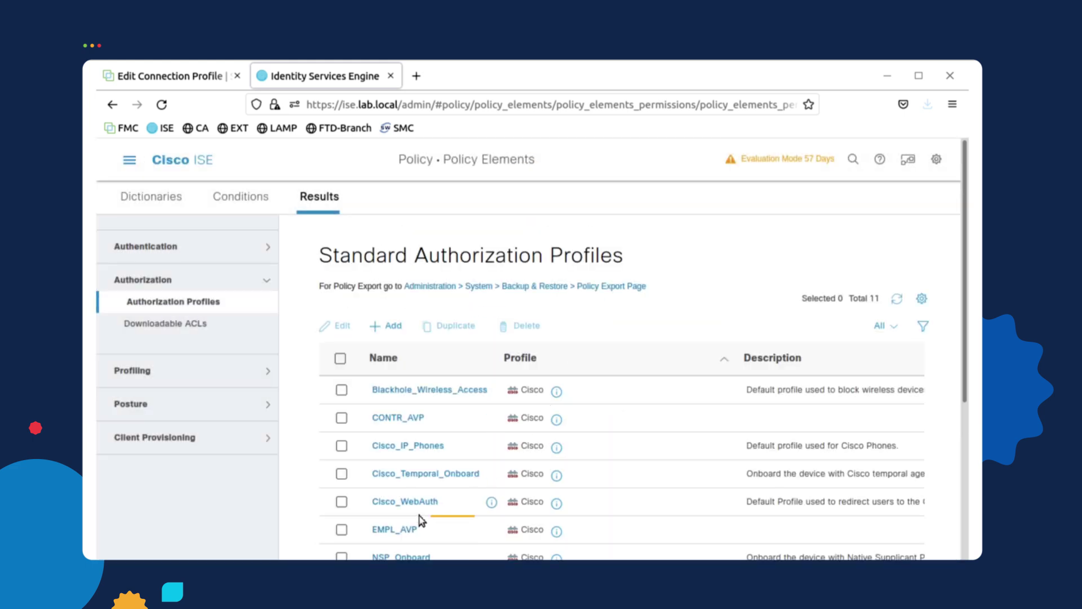
Change EMPL_AVP's DACL Name from EMPL_ACL to Only_ISE and save the profile
{"action": "left_click", "coordinate": [409, 531]}
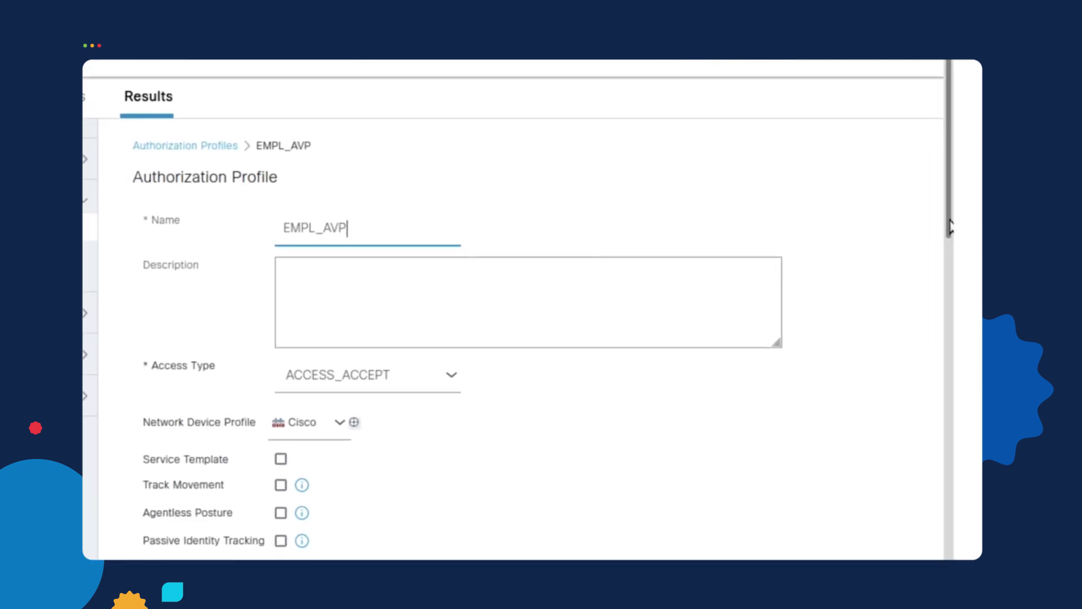
{"action": "scroll", "coordinate": [950, 274], "scroll_direction": "down", "scroll_amount": 5}
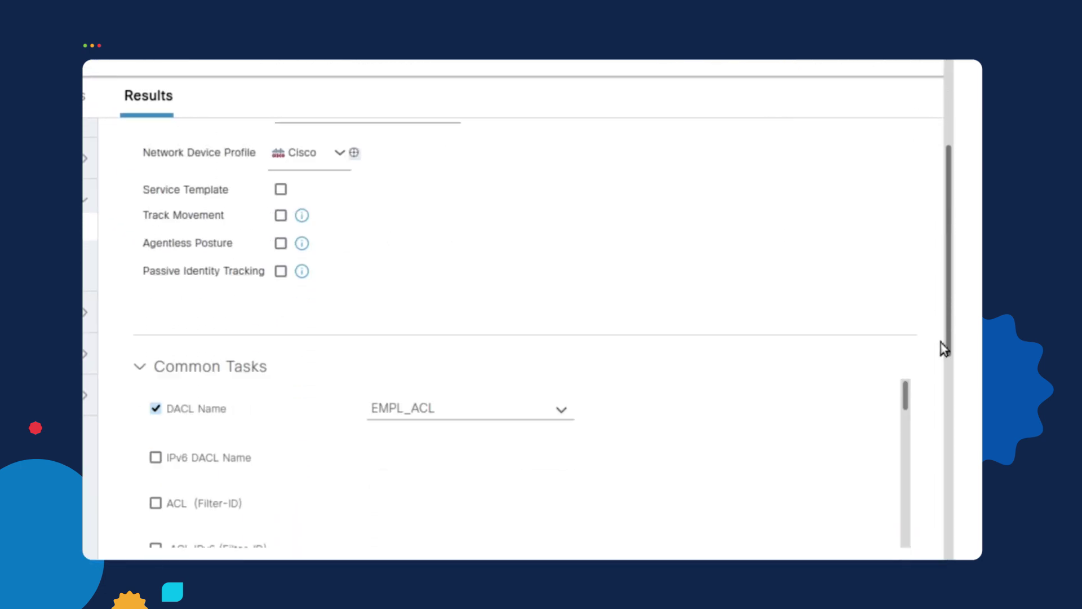
{"action": "left_click", "coordinate": [563, 394]}
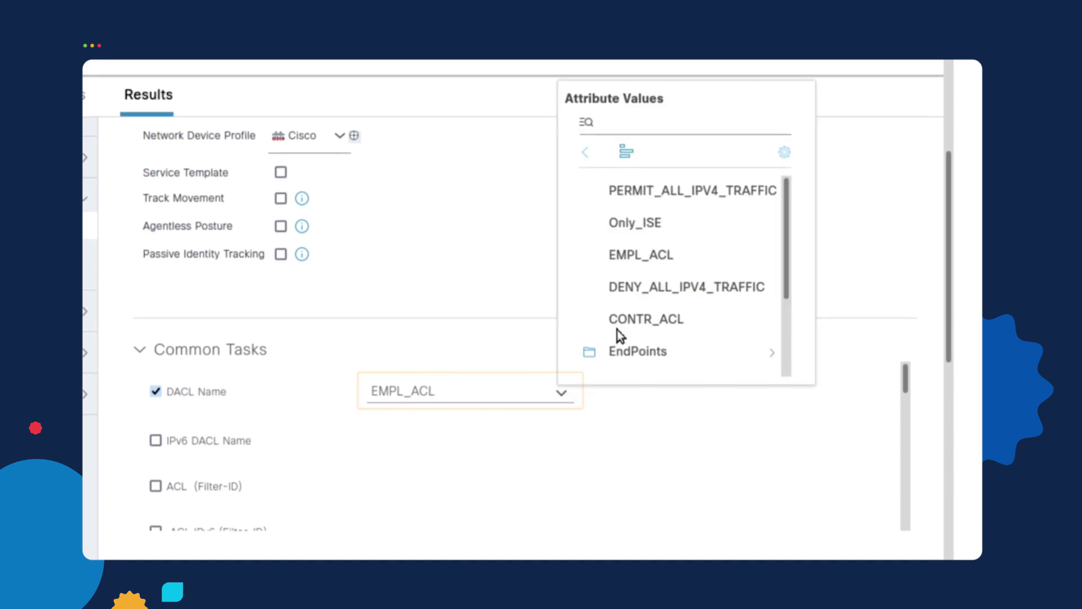
{"action": "left_click", "coordinate": [656, 228]}
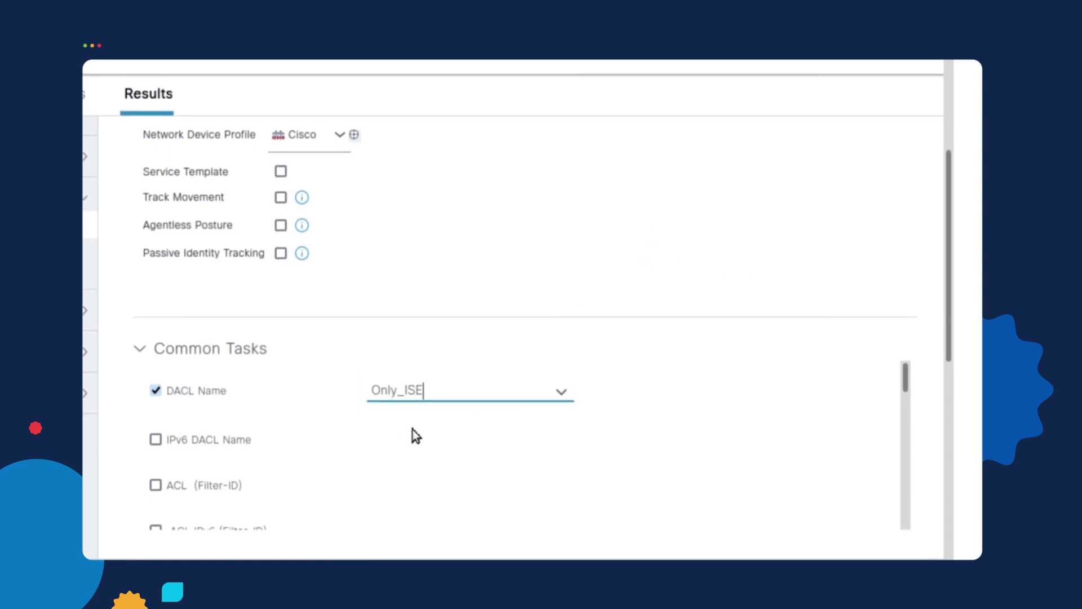
{"action": "left_click_drag", "start_coordinate": [947, 285], "coordinate": [935, 493]}
{"action": "left_click", "coordinate": [777, 542]}
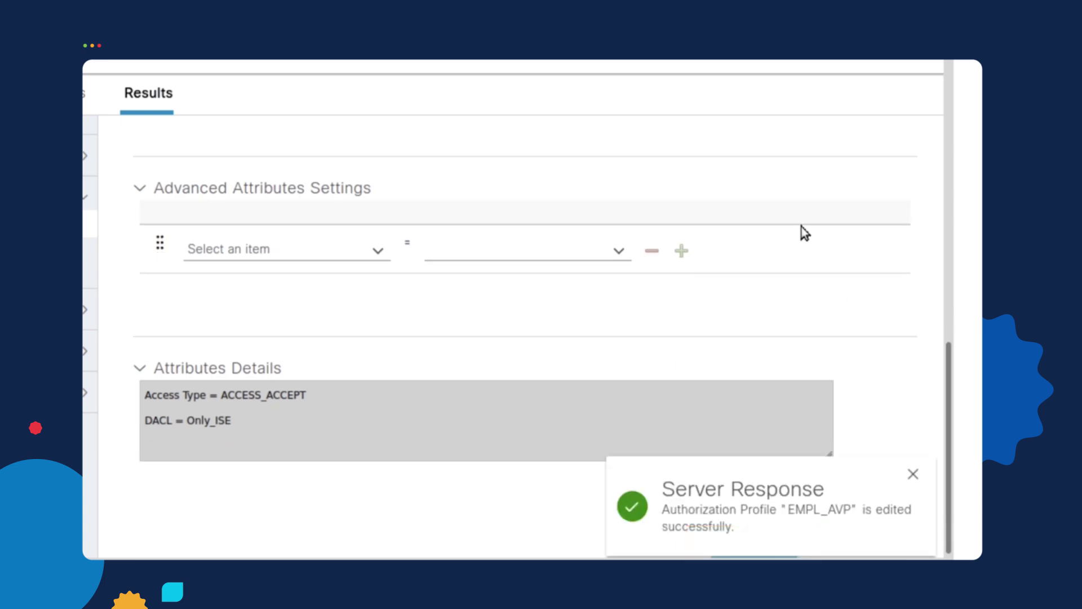
{"action": "left_click", "coordinate": [127, 162]}
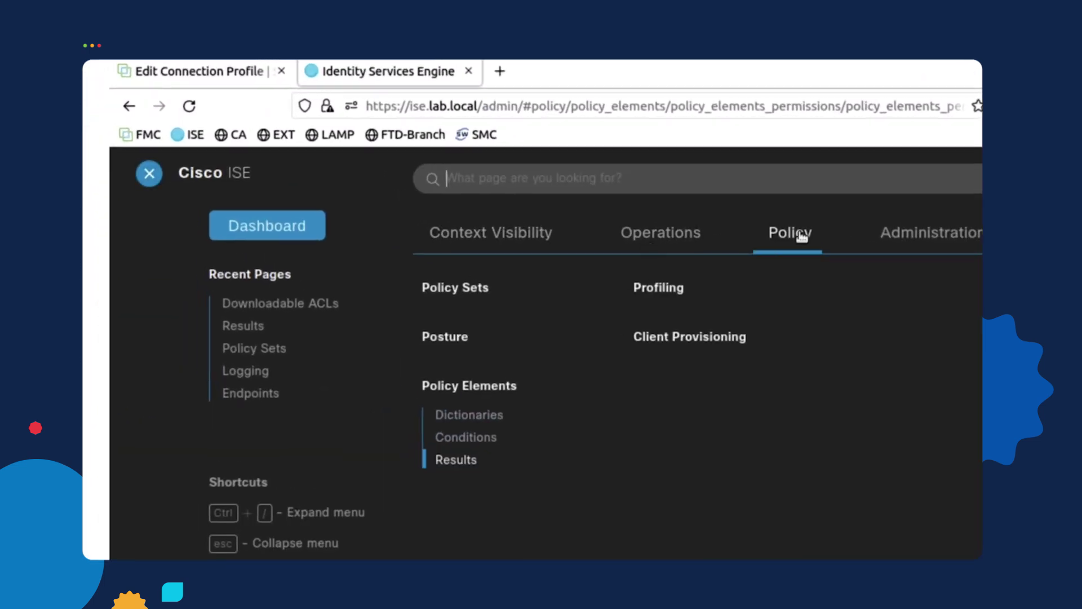
{"action": "left_click", "coordinate": [740, 228]}
{"action": "left_click", "coordinate": [464, 288]}
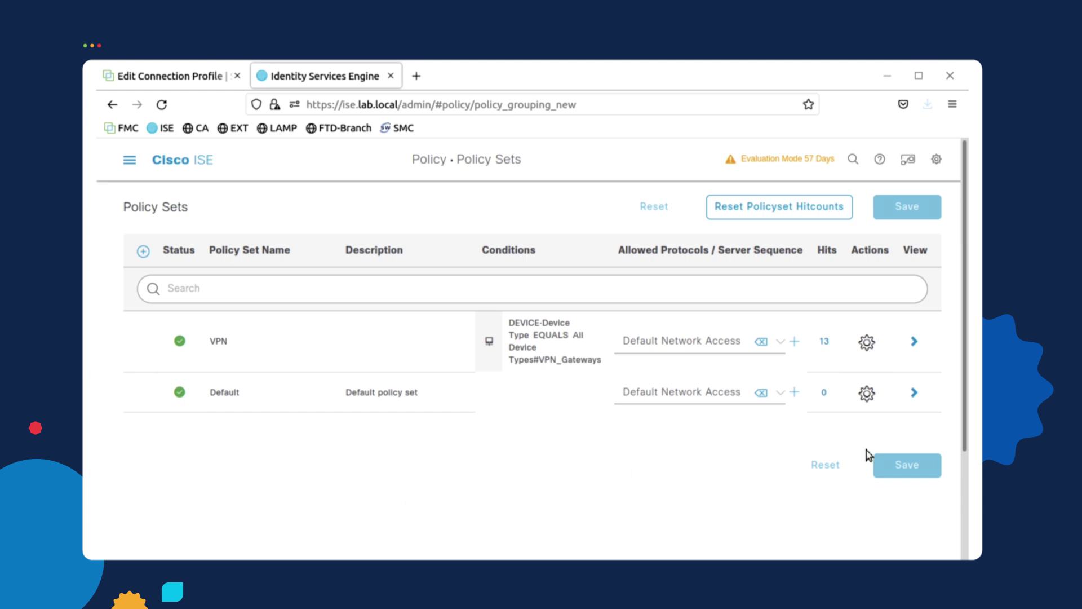
{"action": "left_click", "coordinate": [913, 341]}
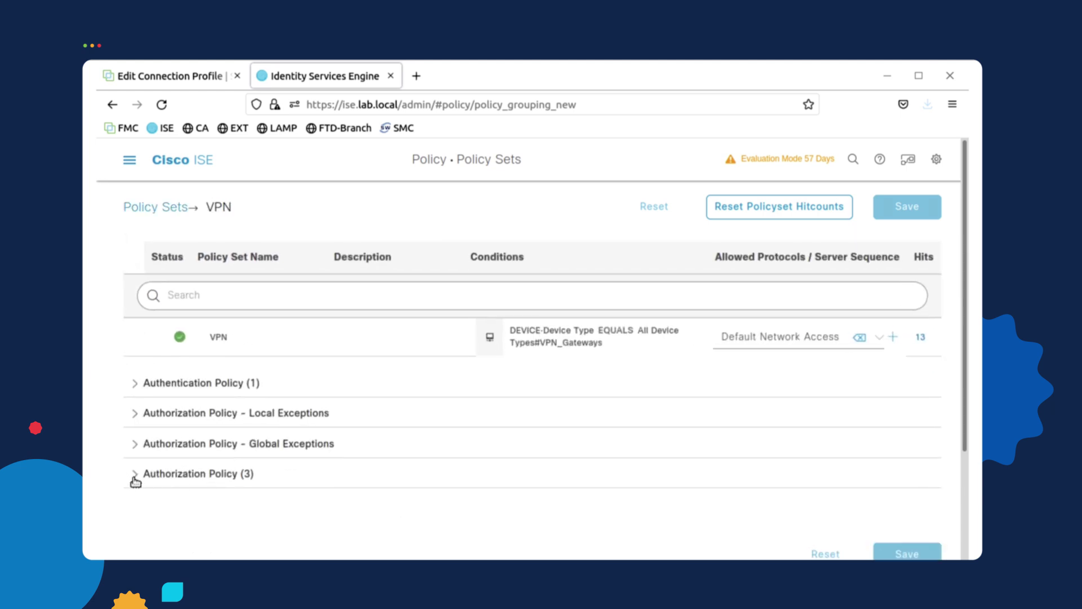
{"action": "left_click", "coordinate": [135, 477]}
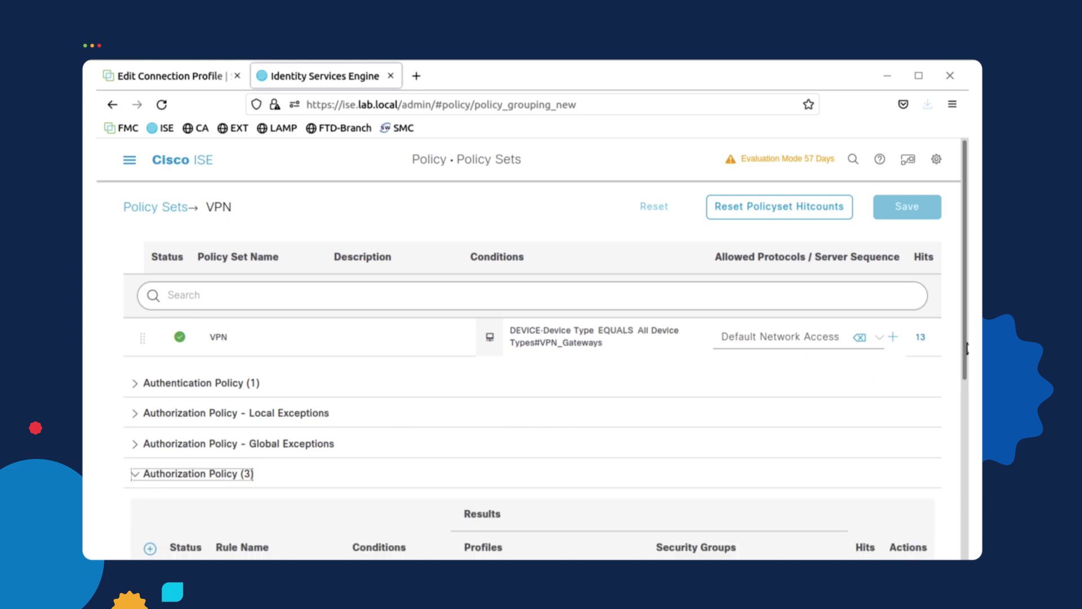
{"action": "left_click_drag", "start_coordinate": [966, 348], "coordinate": [966, 528]}
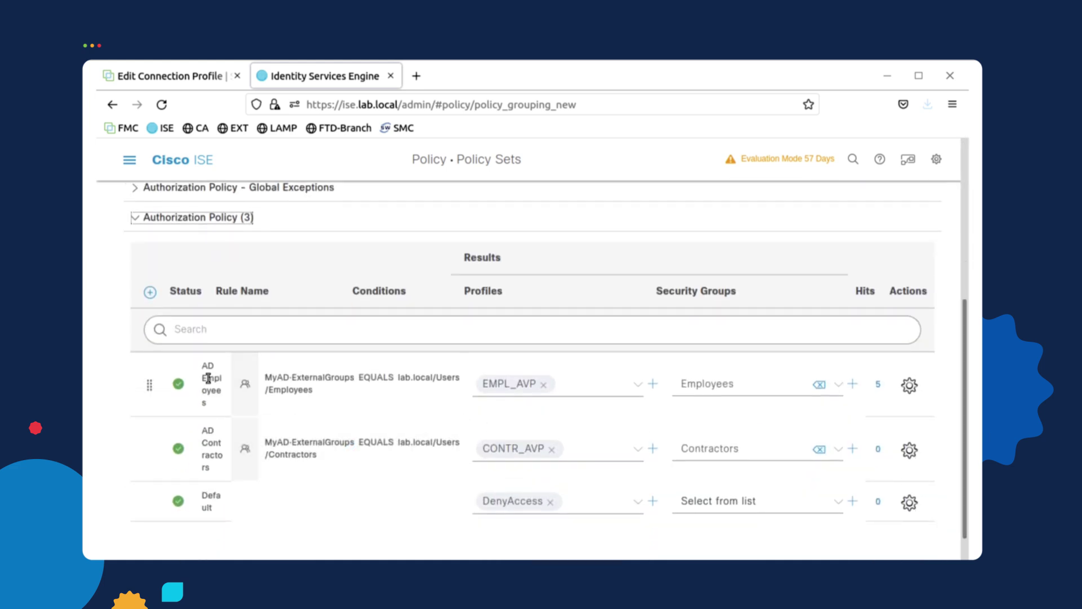
{"action": "mouse_move", "coordinate": [314, 411]}
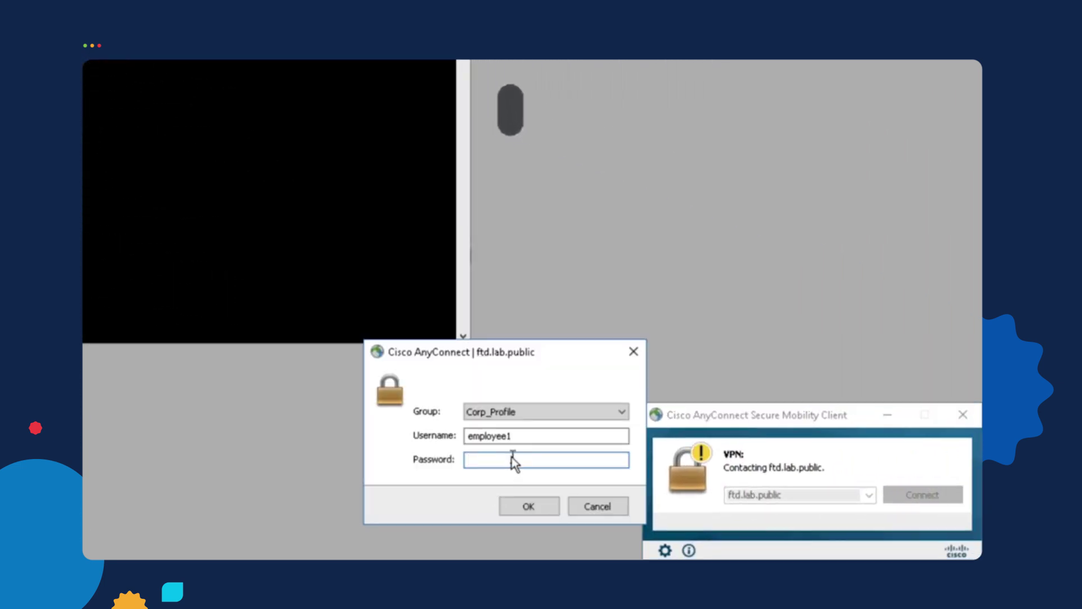
Log in to the Corp_Profile VPN with the employee password and accept the banner
{"action": "type", "text": "********"}
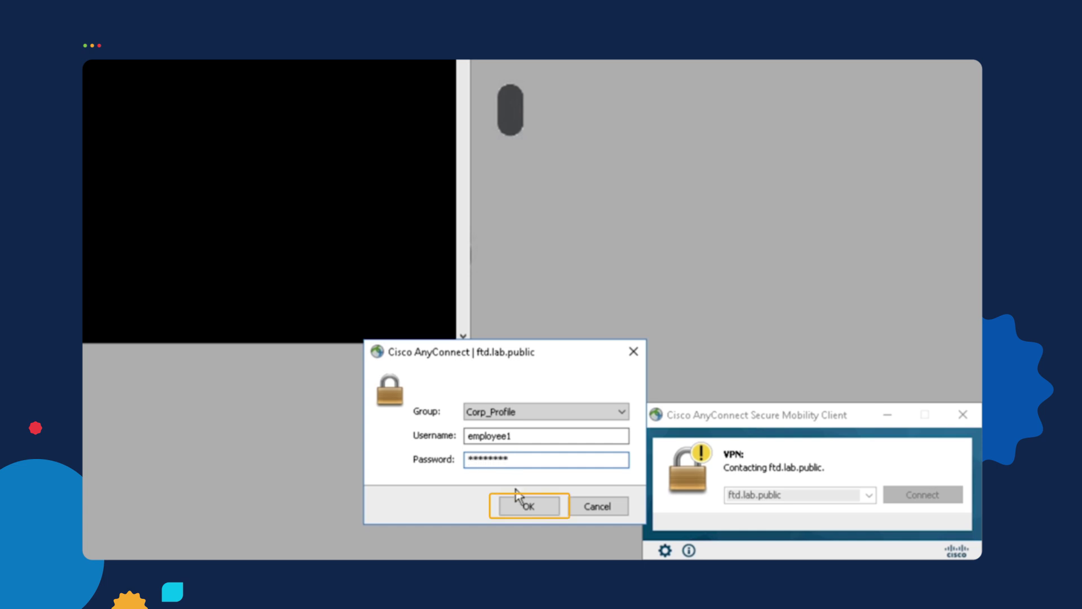
{"action": "left_click", "coordinate": [543, 509]}
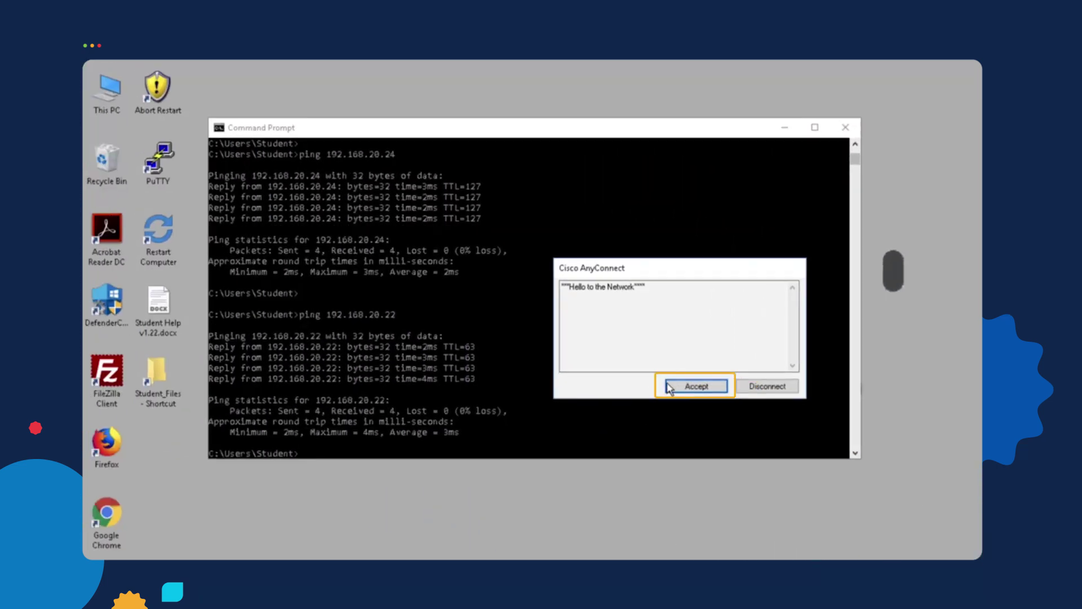
{"action": "left_click", "coordinate": [669, 387]}
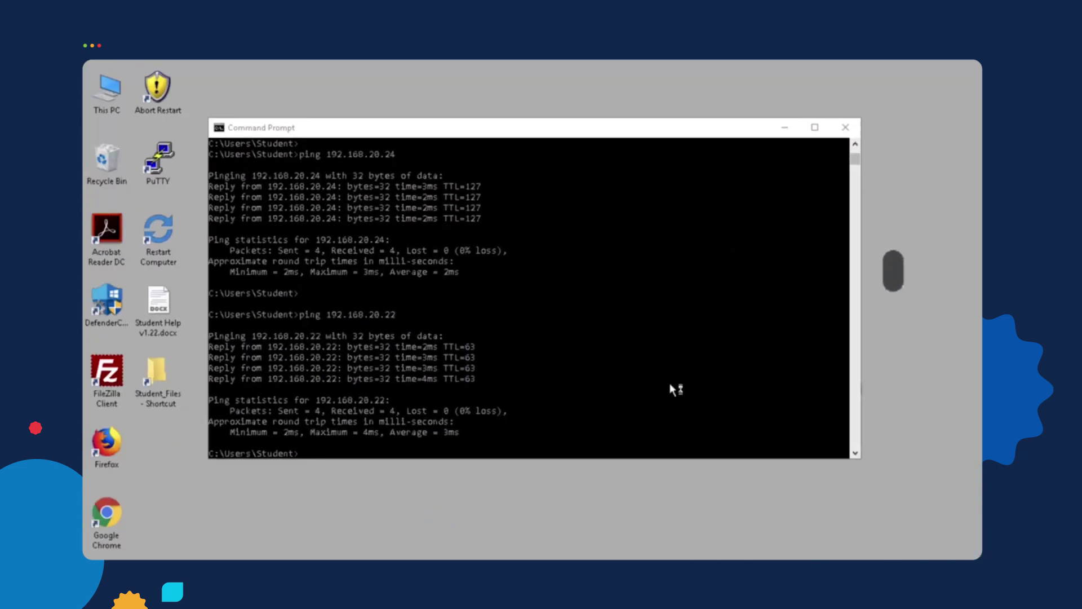
Re-run the pings to 192.168.20.22 and then 192.168.20.24
{"action": "key", "text": "Up"}
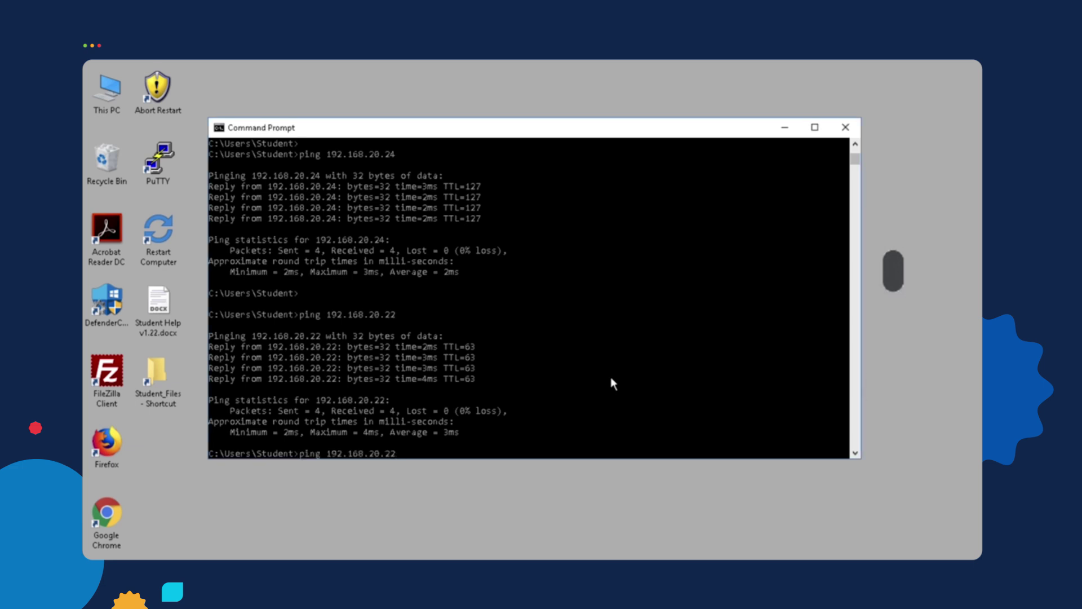
{"action": "key", "text": "Return"}
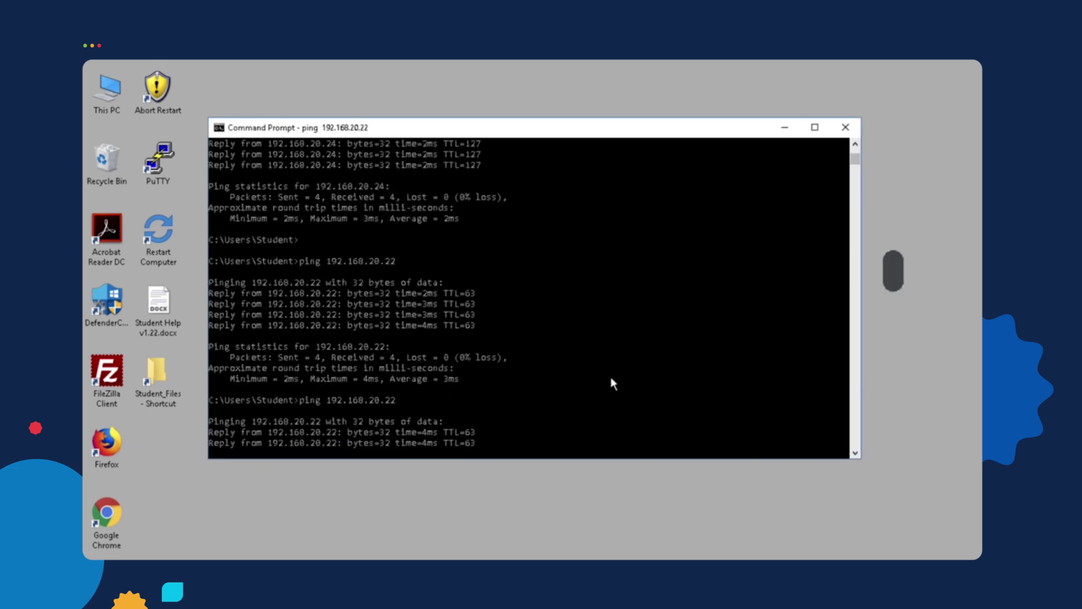
{"action": "key", "text": "Return"}
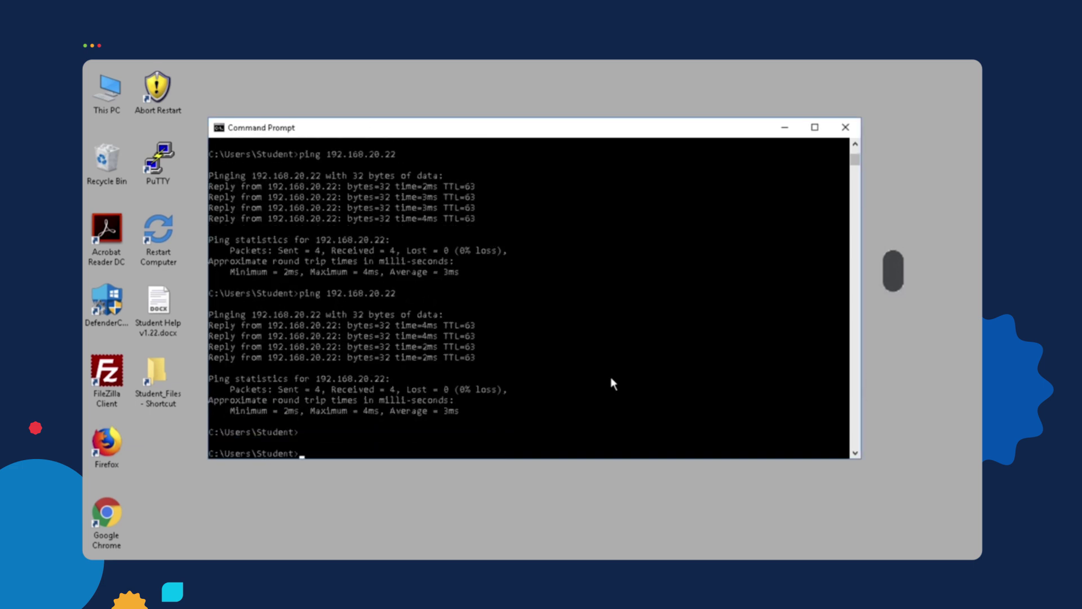
{"action": "key", "text": "Up"}
{"action": "key", "text": "BackSpace"}
{"action": "type", "text": "4"}
{"action": "key", "text": "Return"}
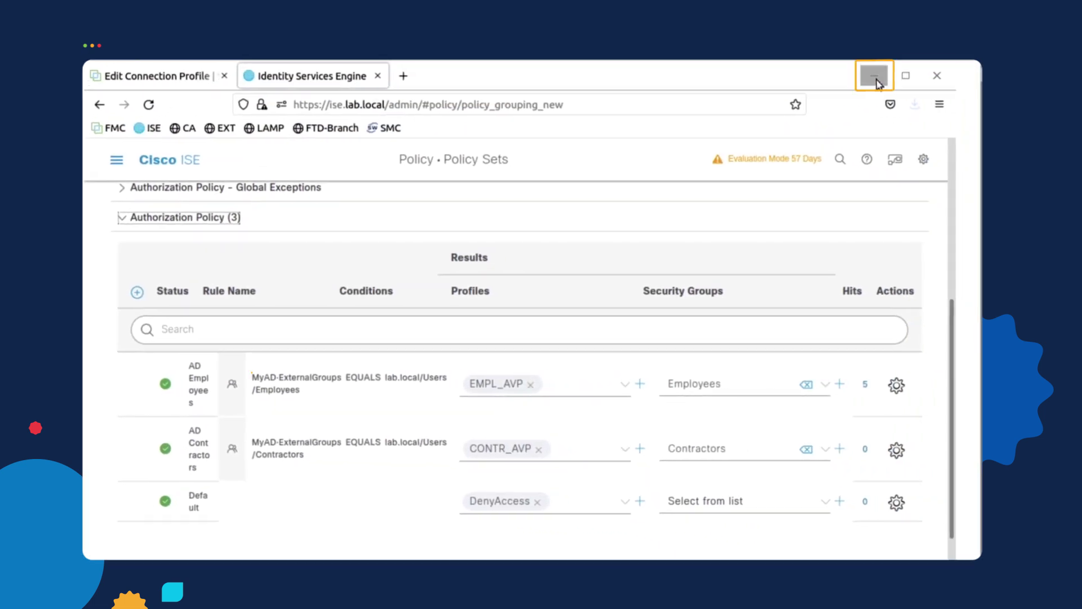
Open the saved FTD1 PuTTY session to 192.168.111.10 and log in as admin
{"action": "left_click", "coordinate": [874, 76]}
{"action": "key", "text": "Return"}
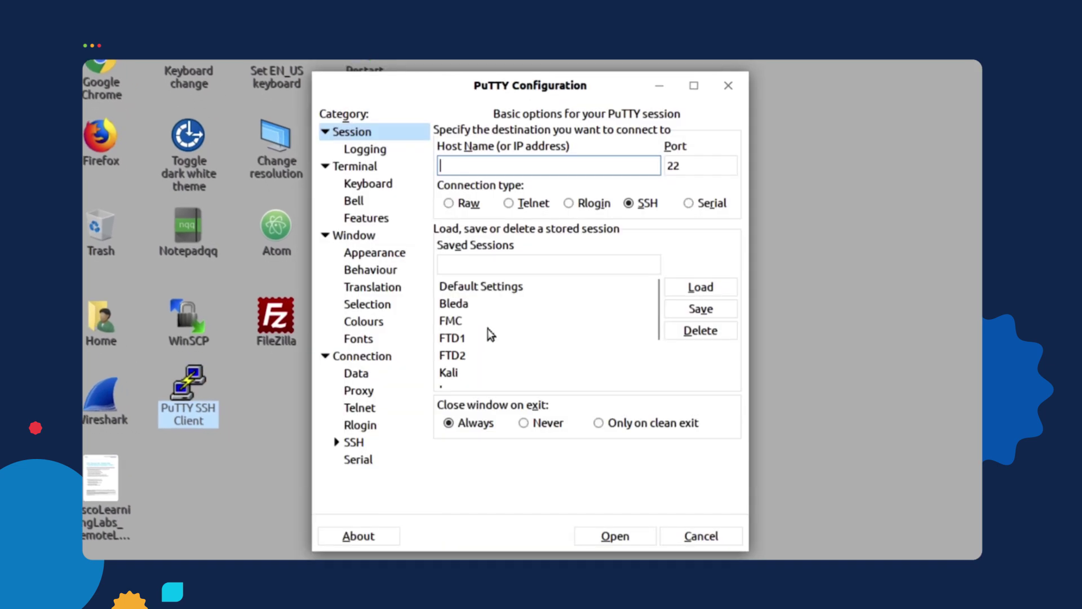
{"action": "left_click", "coordinate": [471, 338]}
{"action": "left_click", "coordinate": [711, 291]}
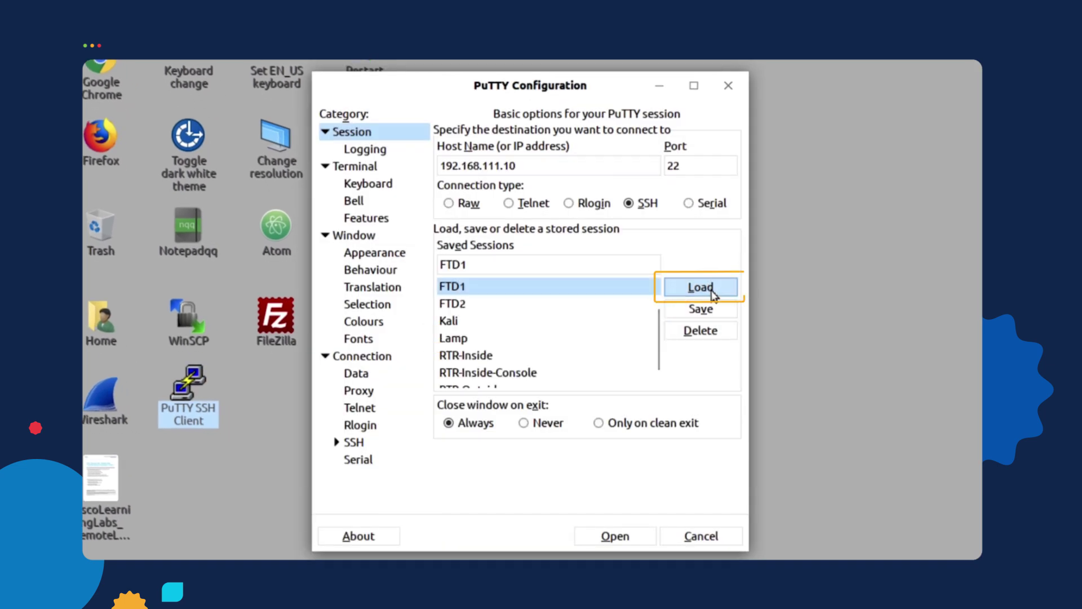
{"action": "left_click", "coordinate": [620, 536]}
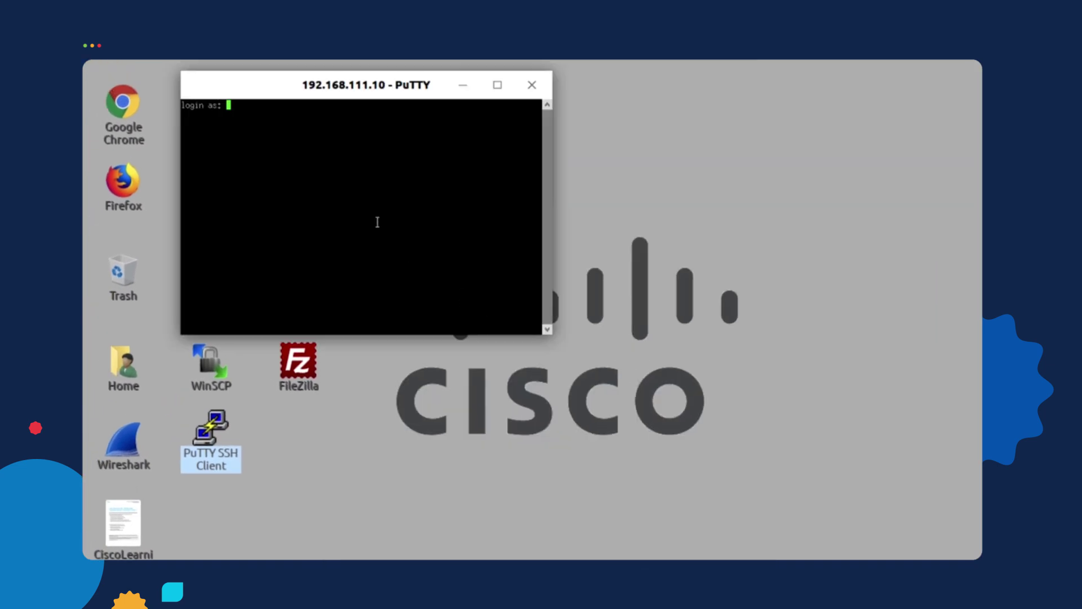
{"action": "type", "text": "admin"}
{"action": "key", "text": "Return"}
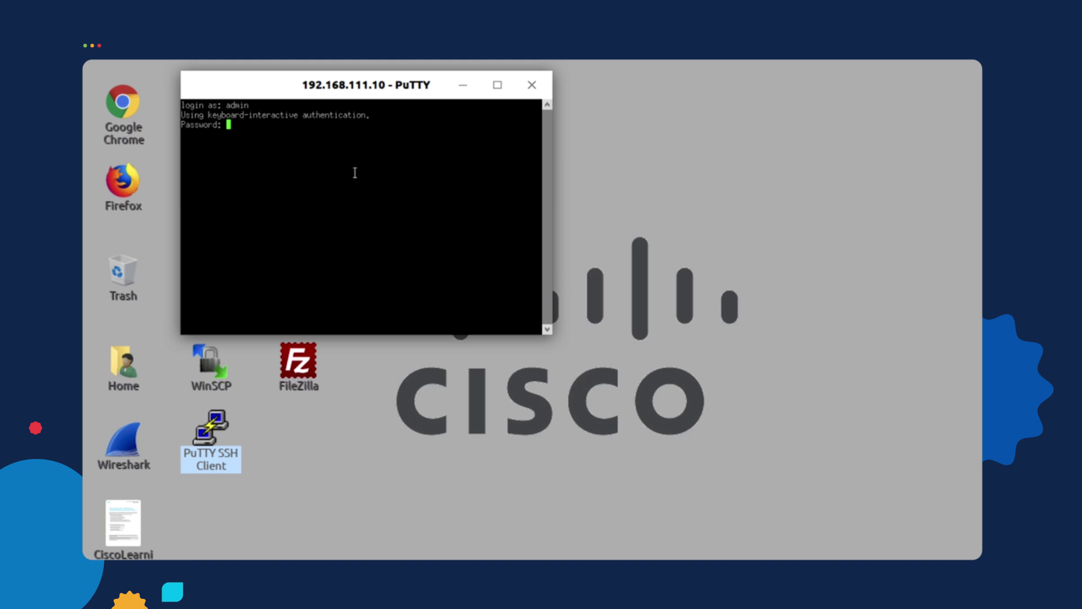
{"action": "key", "text": "Return"}
{"action": "key", "text": "Return"}
{"action": "key", "text": "Return"}
{"action": "key", "text": "Return"}
{"action": "key", "text": "Return"}
{"action": "key", "text": "Return"}
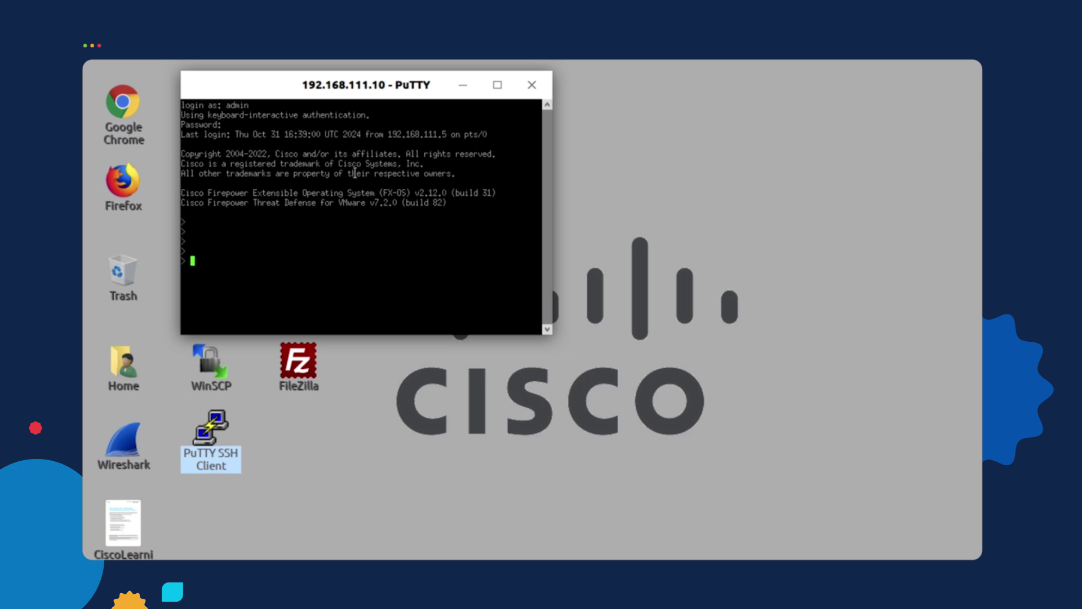
Run show vpn-sessiondb anyconnect and highlight the VLAN, session ID and security group lines
{"action": "type", "text": "show vpn-sessiondb anyconnect"}
{"action": "key", "text": "Return"}
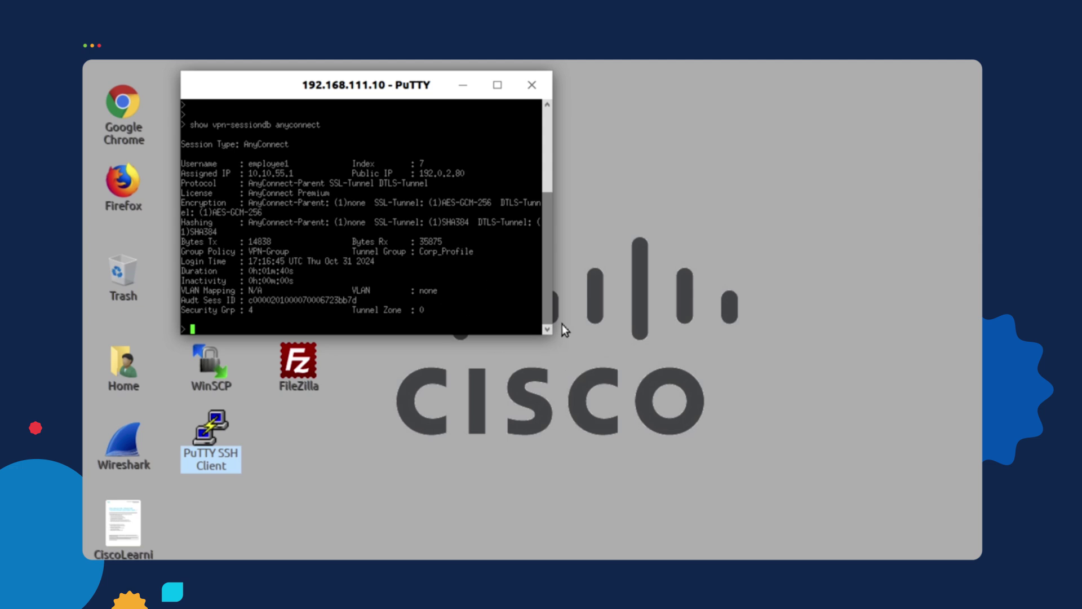
{"action": "left_click_drag", "start_coordinate": [547, 329], "coordinate": [727, 329]}
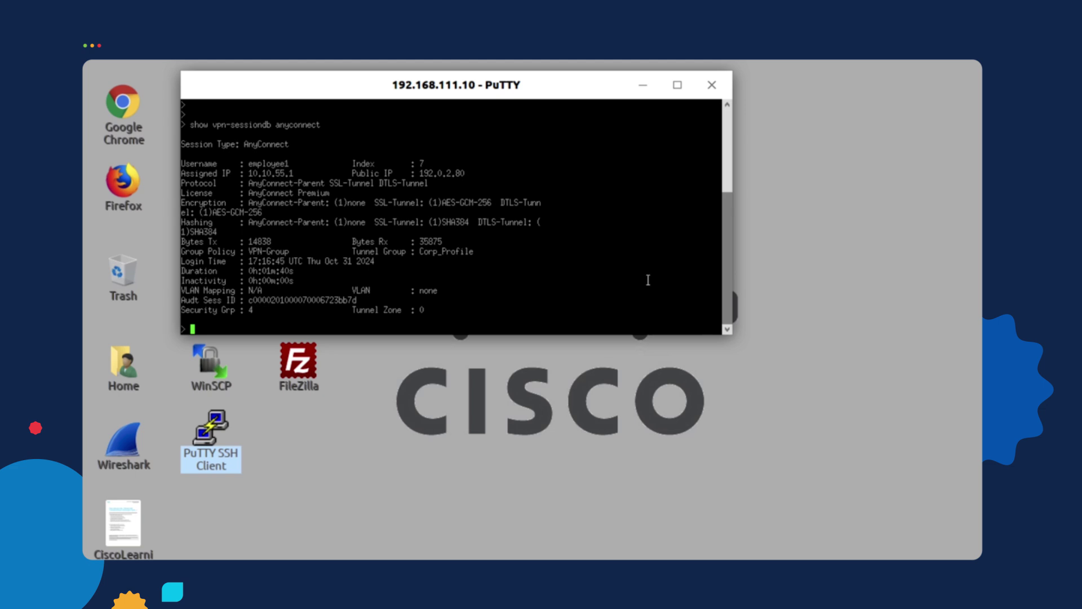
{"action": "key", "text": "Return"}
{"action": "key", "text": "Return"}
{"action": "key", "text": "Return"}
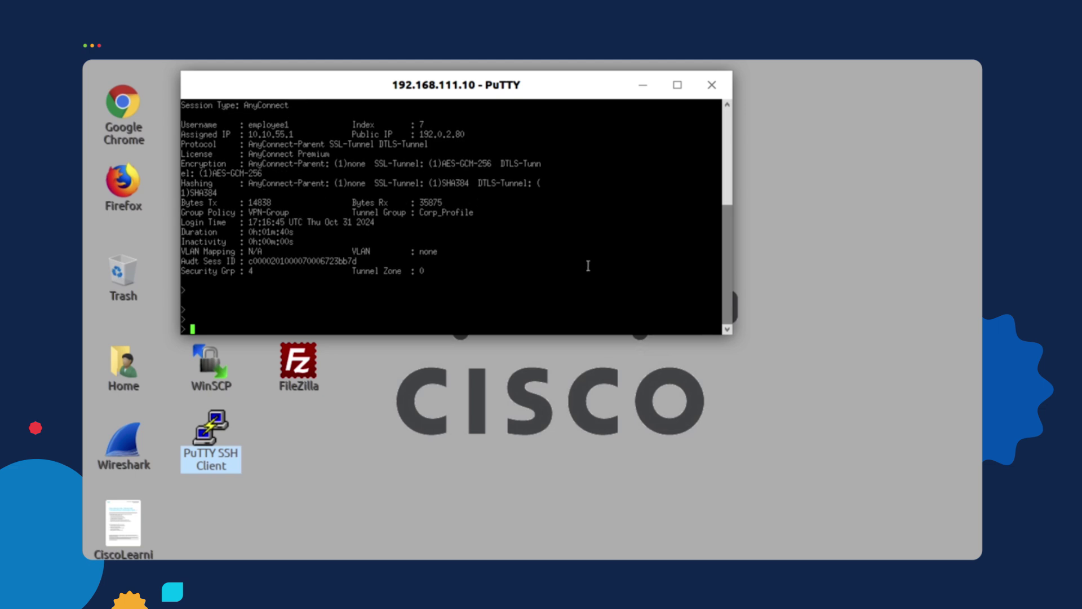
{"action": "left_click_drag", "start_coordinate": [183, 251], "coordinate": [445, 272]}
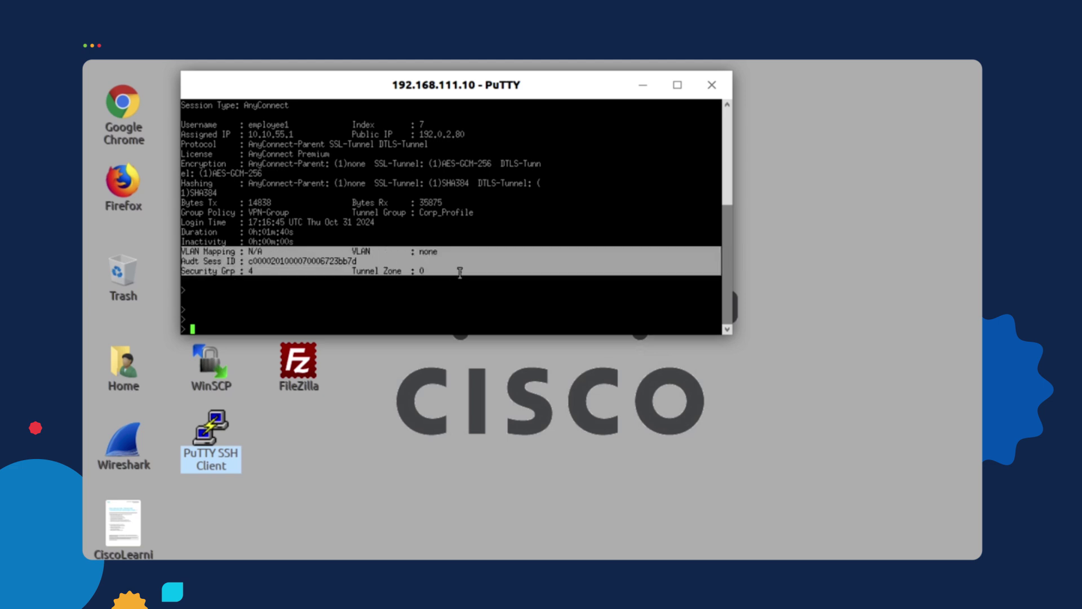
Run 'show access-list | include ACS' at the FTD prompt to list the downloaded ACS ACLs
{"action": "left_click", "coordinate": [460, 272]}
{"action": "type", "text": "show acc"}
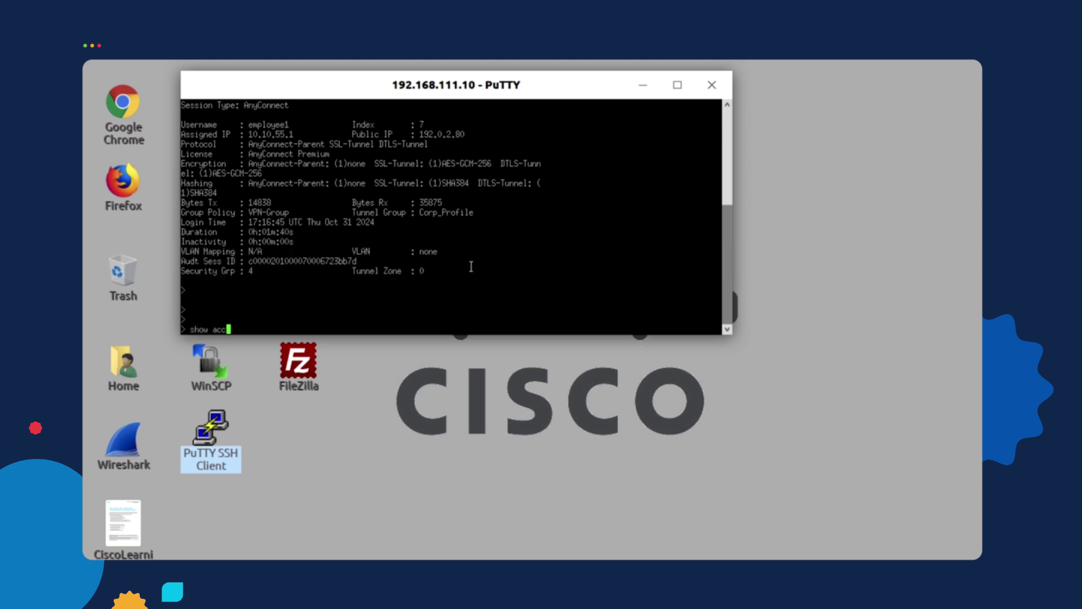
{"action": "key", "text": "Tab"}
{"action": "key", "text": "Tab"}
{"action": "type", "text": "list "}
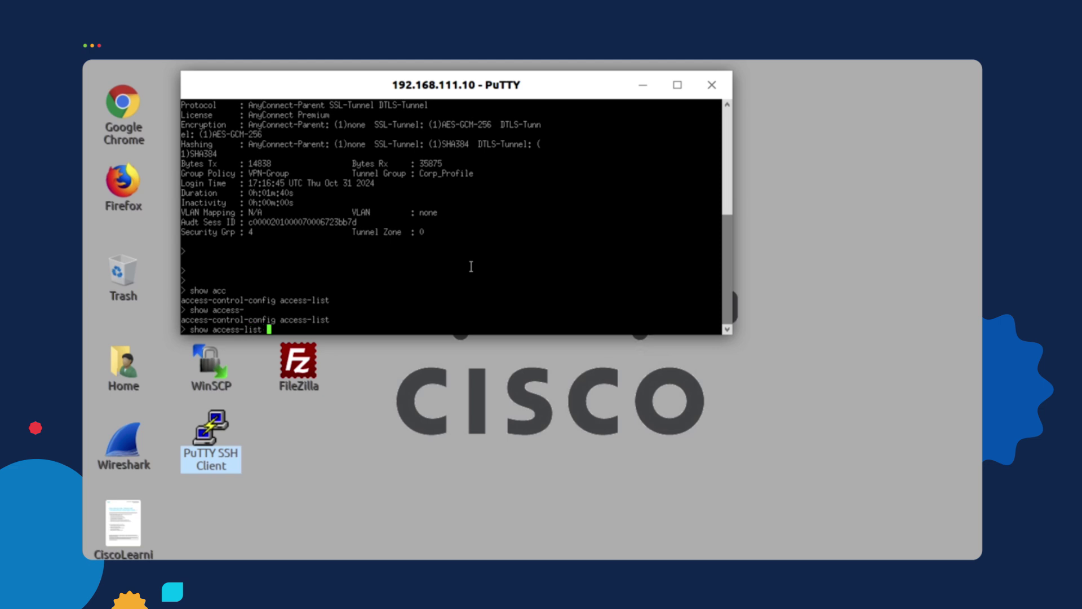
{"action": "type", "text": "| include ACL"}
{"action": "key", "text": "BackSpace"}
{"action": "type", "text": "S"}
{"action": "key", "text": "Return"}
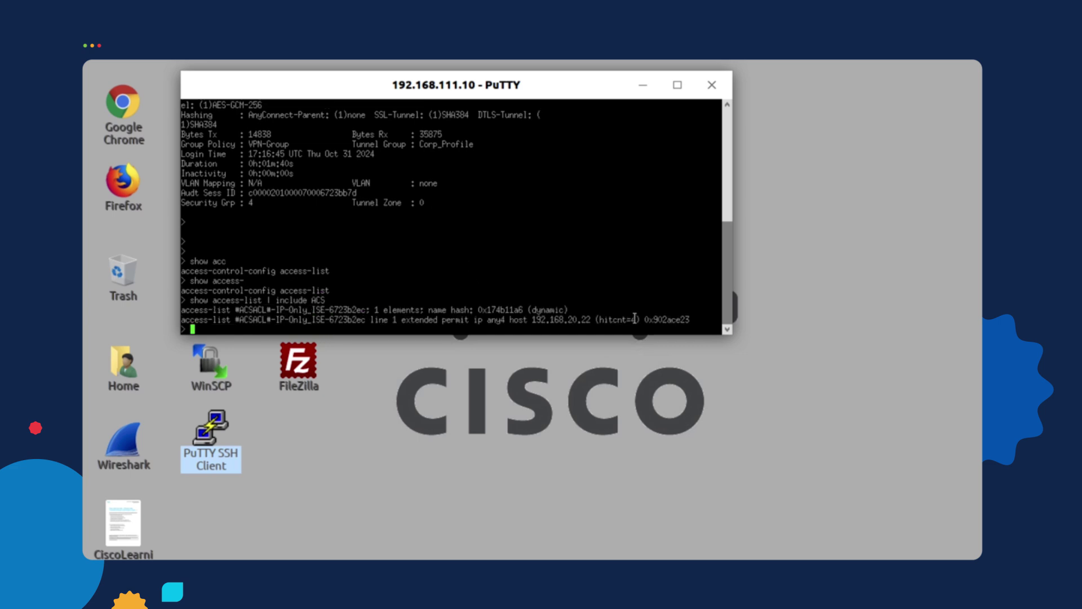
Highlight the IP-Only_ISE entry permitting host 192.168.20.22 and its hitcnt=4
{"action": "left_click_drag", "start_coordinate": [690, 319], "coordinate": [181, 311]}
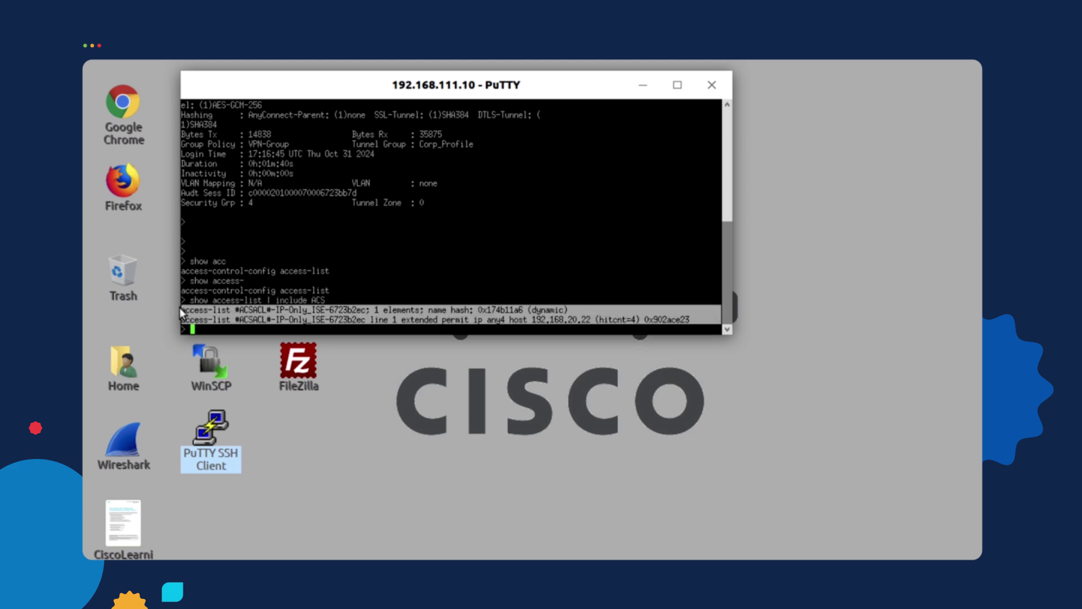
{"action": "left_click_drag", "start_coordinate": [330, 310], "coordinate": [277, 311]}
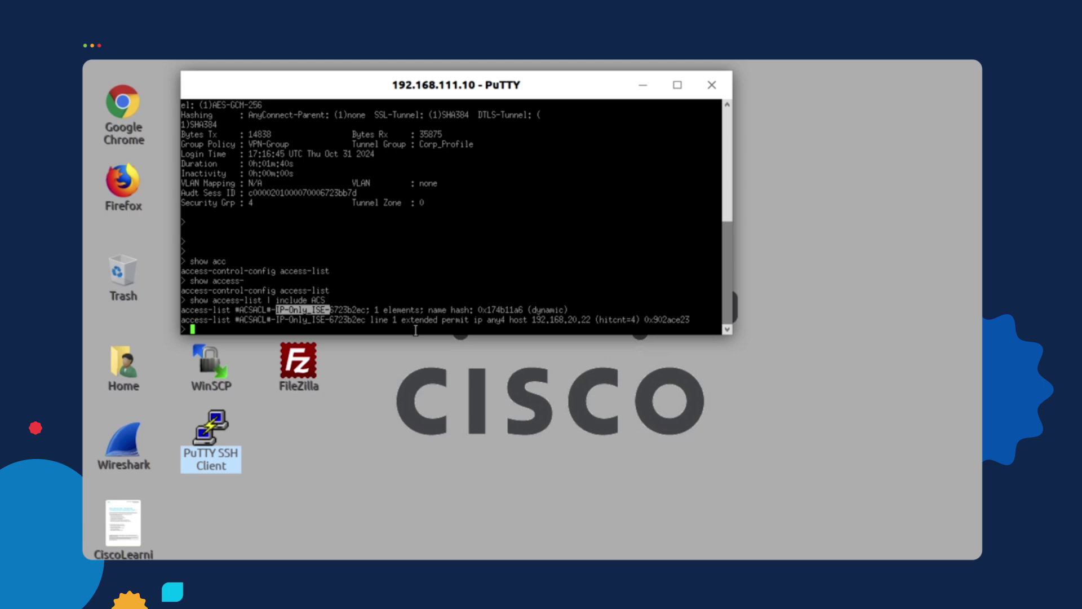
{"action": "left_click_drag", "start_coordinate": [693, 317], "coordinate": [178, 320]}
{"action": "left_click", "coordinate": [387, 275]}
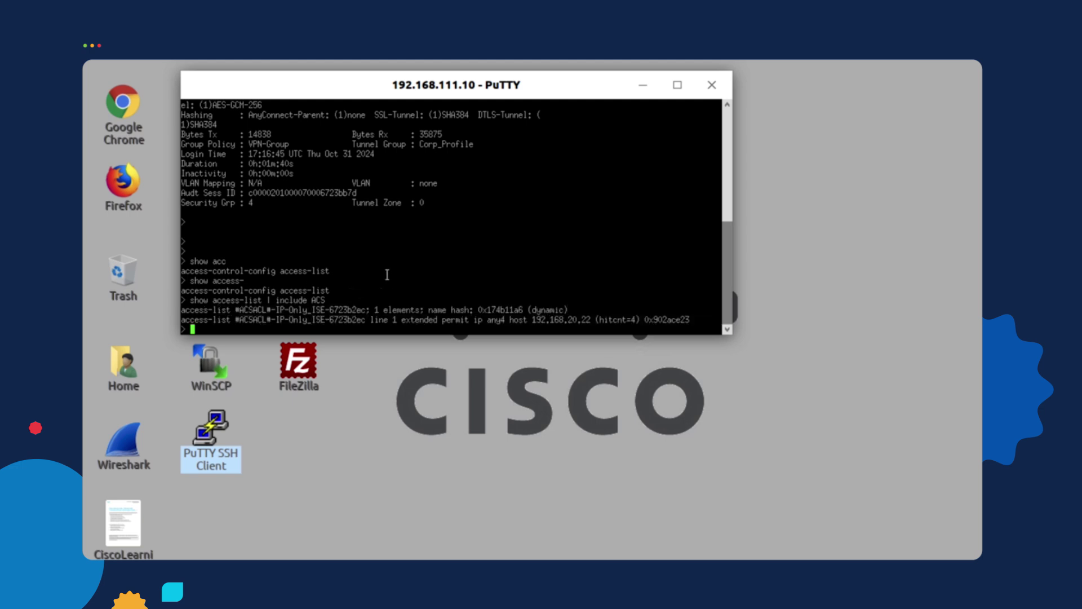